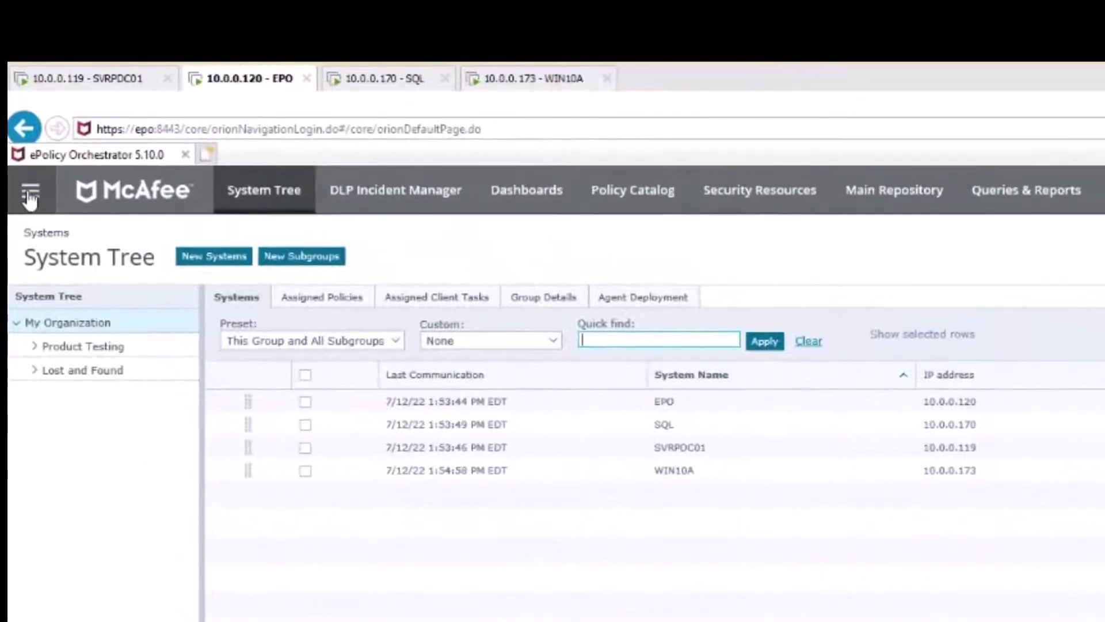
- Go to DLP Operations' Automatic mail Notification rules under Operational Event Tasks
{"action": "left_click", "coordinate": [30, 196]}
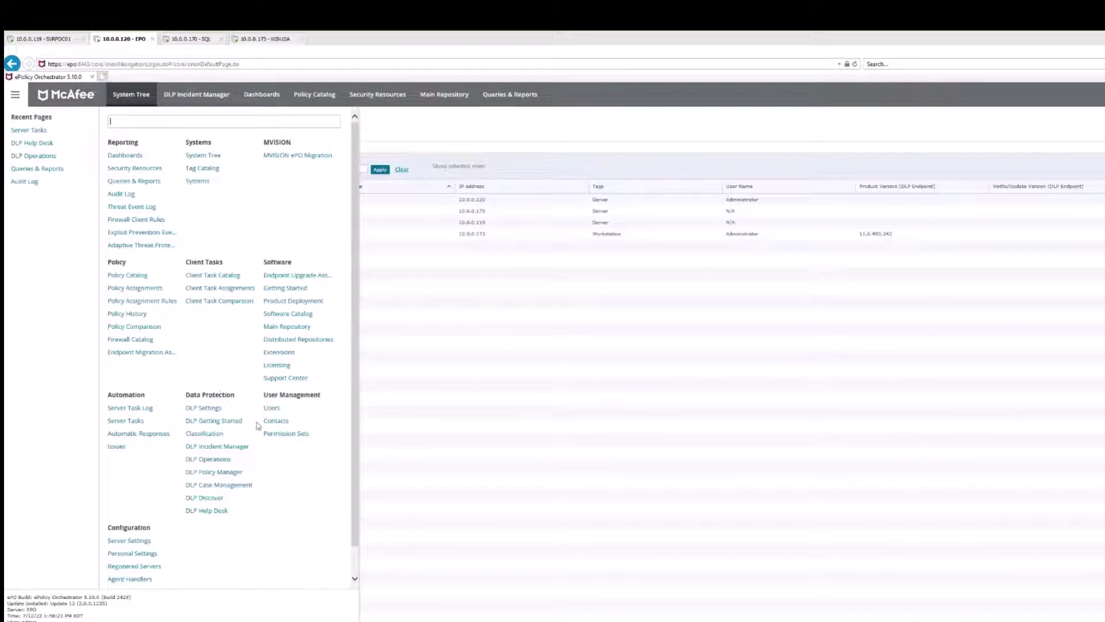
{"action": "left_click", "coordinate": [214, 459]}
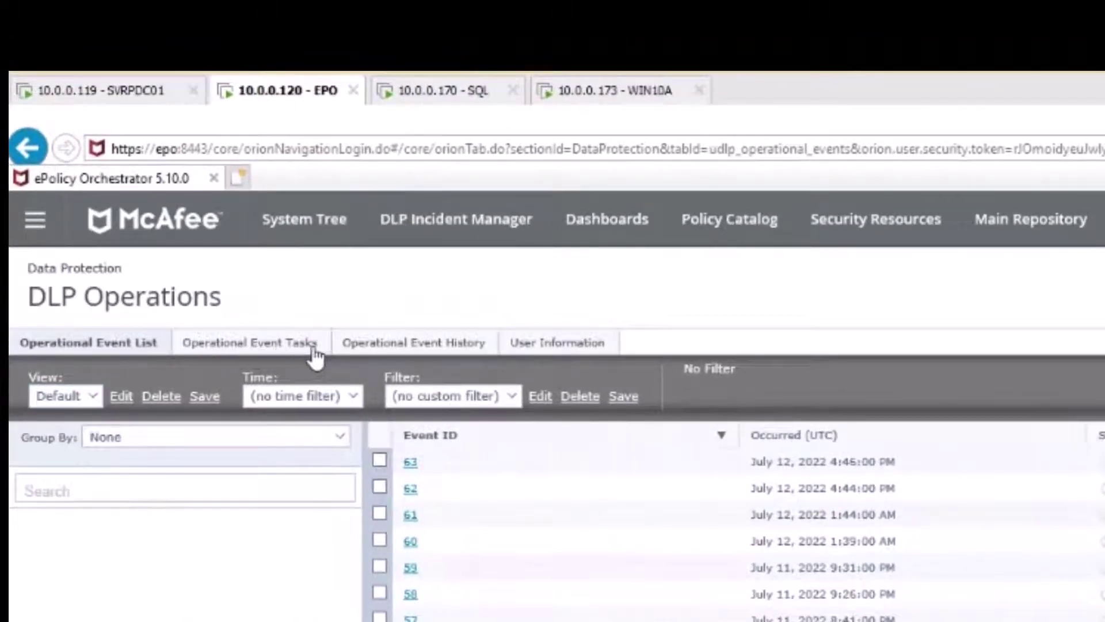
{"action": "left_click", "coordinate": [273, 352]}
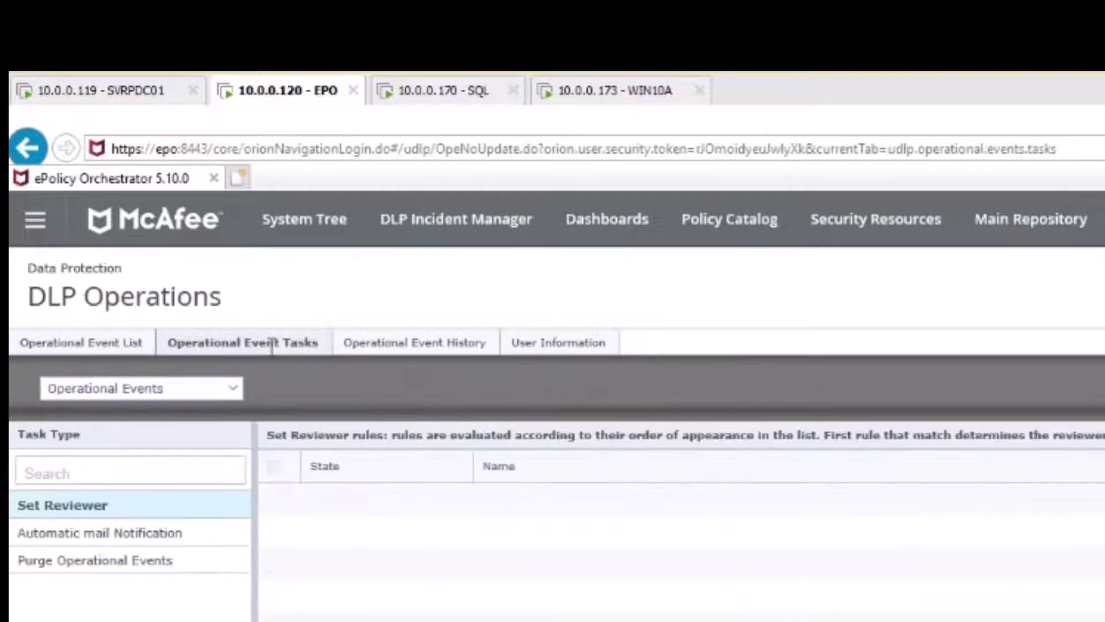
{"action": "left_click", "coordinate": [141, 538]}
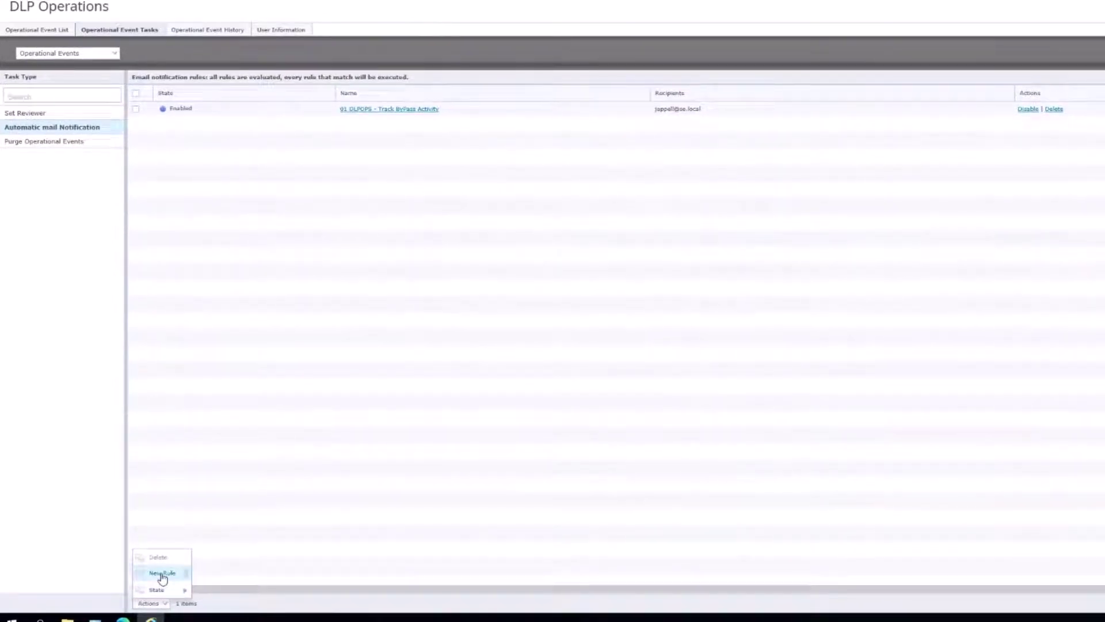
{"action": "left_click", "coordinate": [405, 112]}
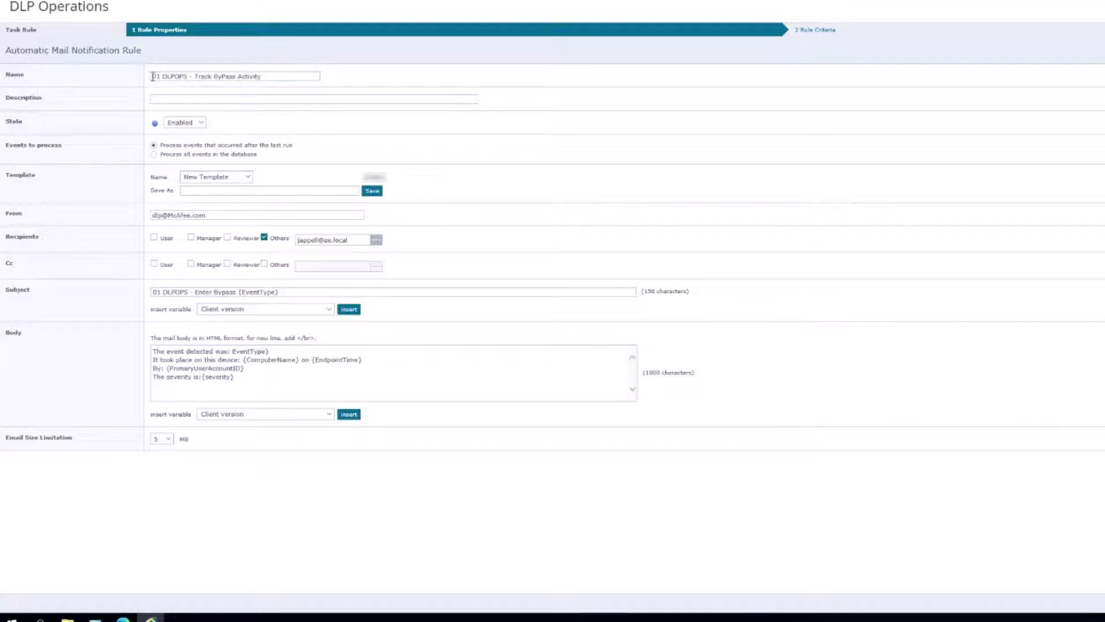
{"action": "left_click_drag", "start_coordinate": [153, 77], "coordinate": [190, 77]}
{"action": "left_click", "coordinate": [39, 7]}
{"action": "left_click_drag", "start_coordinate": [12, 7], "coordinate": [108, 7]}
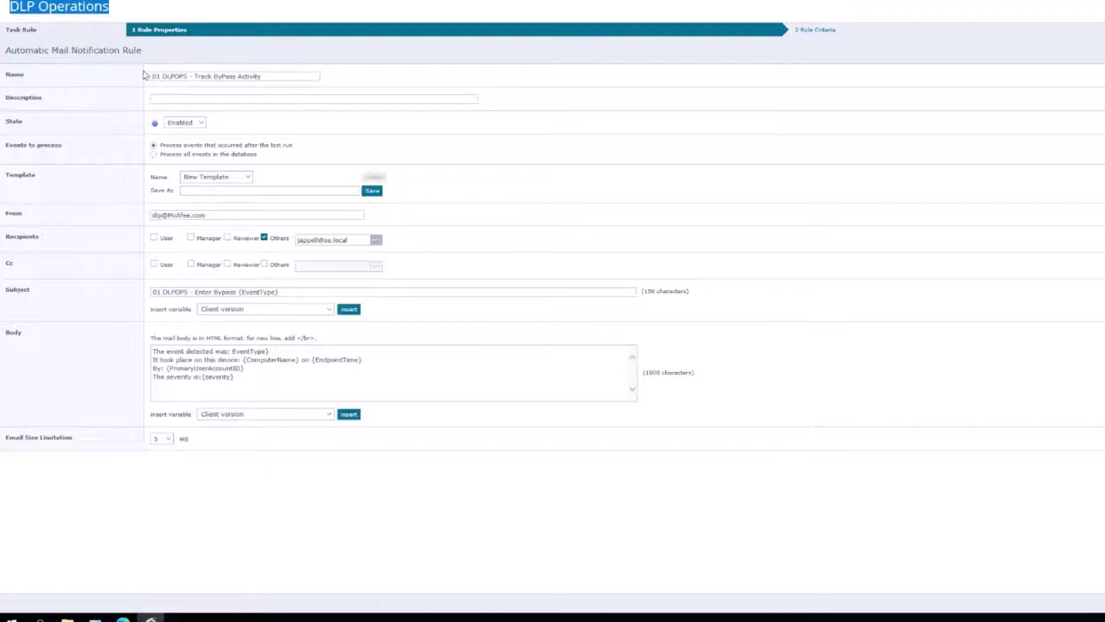
{"action": "left_click_drag", "start_coordinate": [196, 77], "coordinate": [279, 77]}
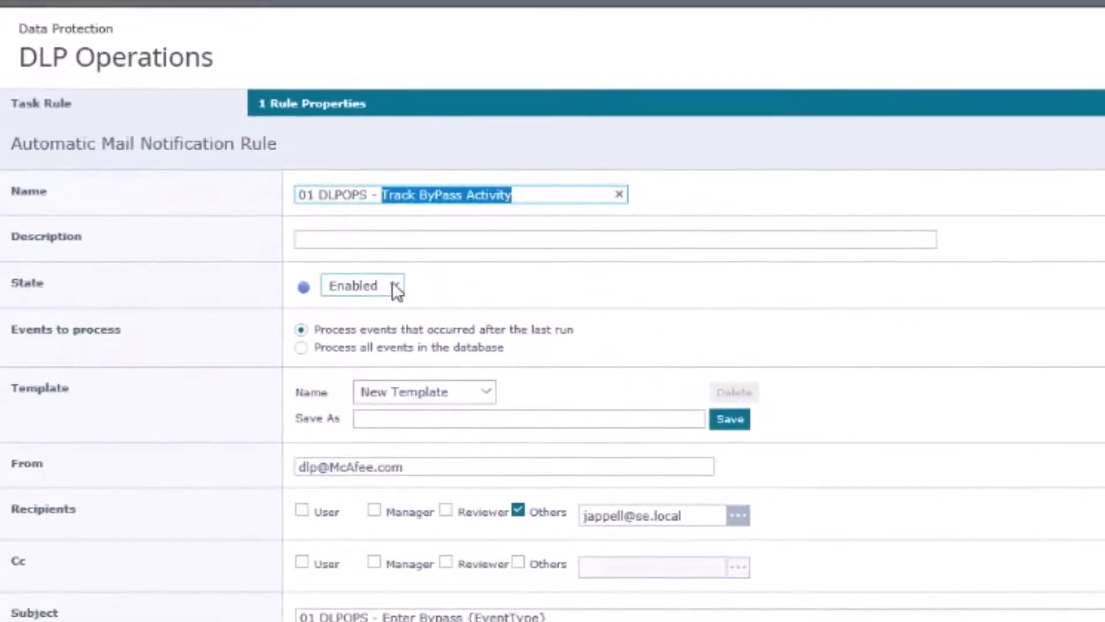
{"action": "left_click", "coordinate": [397, 288]}
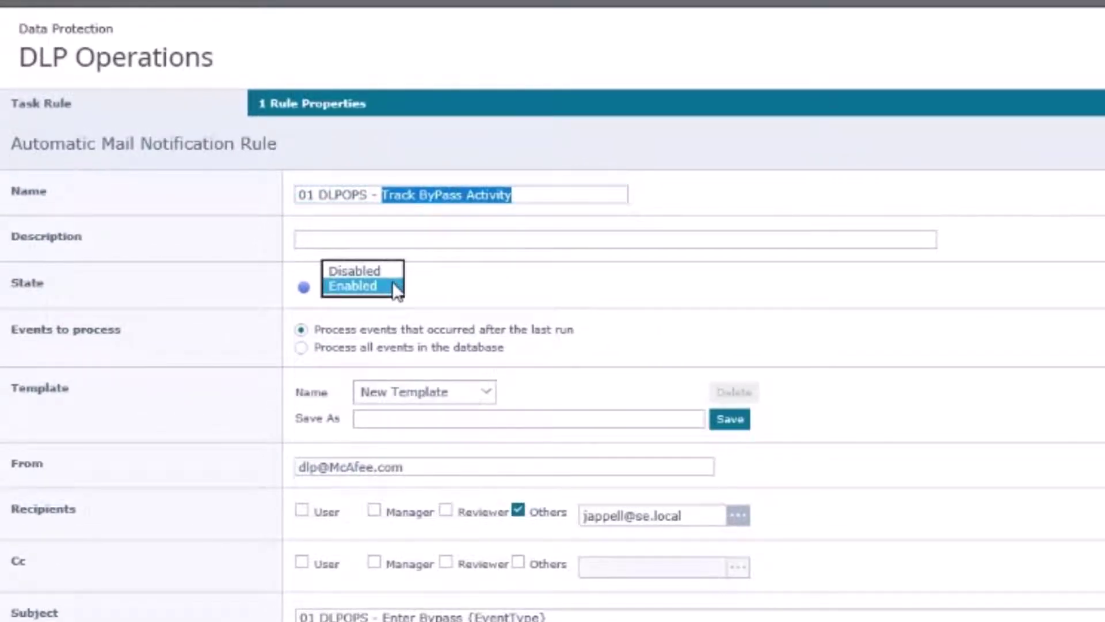
{"action": "left_click", "coordinate": [394, 284]}
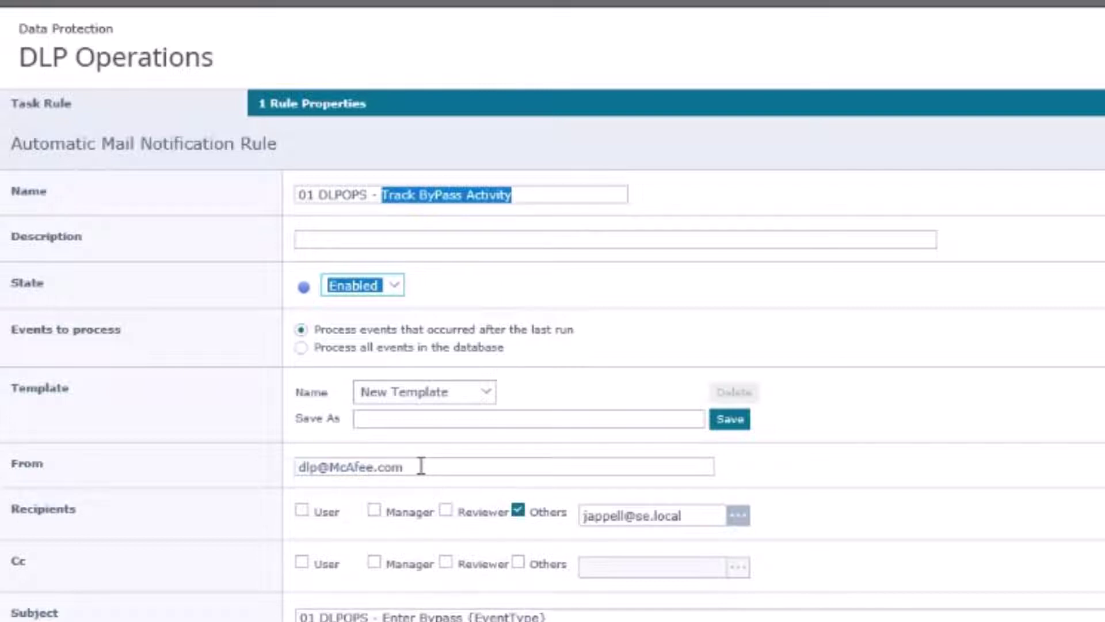
{"action": "scroll", "coordinate": [650, 431], "scroll_direction": "down", "scroll_amount": 1}
{"action": "scroll", "coordinate": [650, 431], "scroll_direction": "down", "scroll_amount": 5}
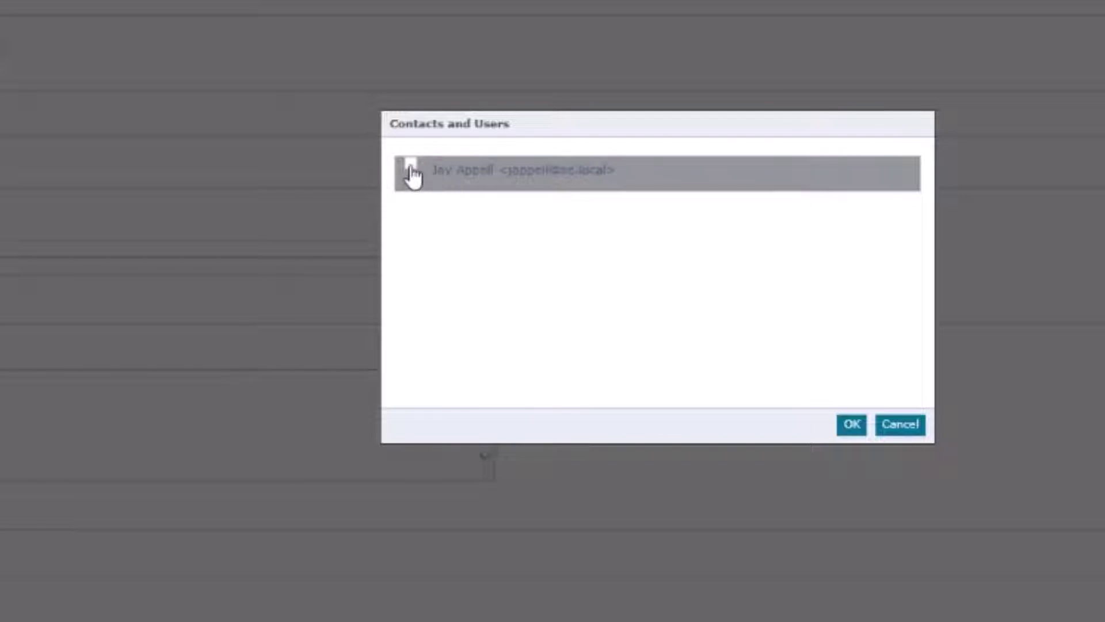
{"action": "left_click", "coordinate": [901, 427]}
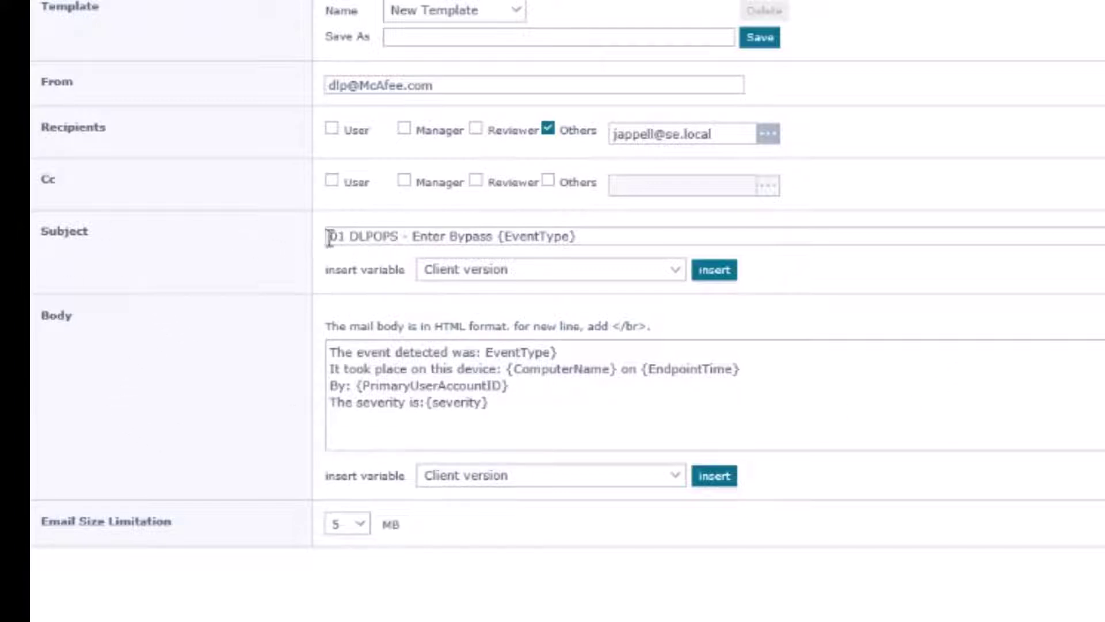
- Edit the subject wording, changing 'Enter' to 'Entered' and appending 'on' at the end
{"action": "left_click_drag", "start_coordinate": [329, 237], "coordinate": [401, 238]}
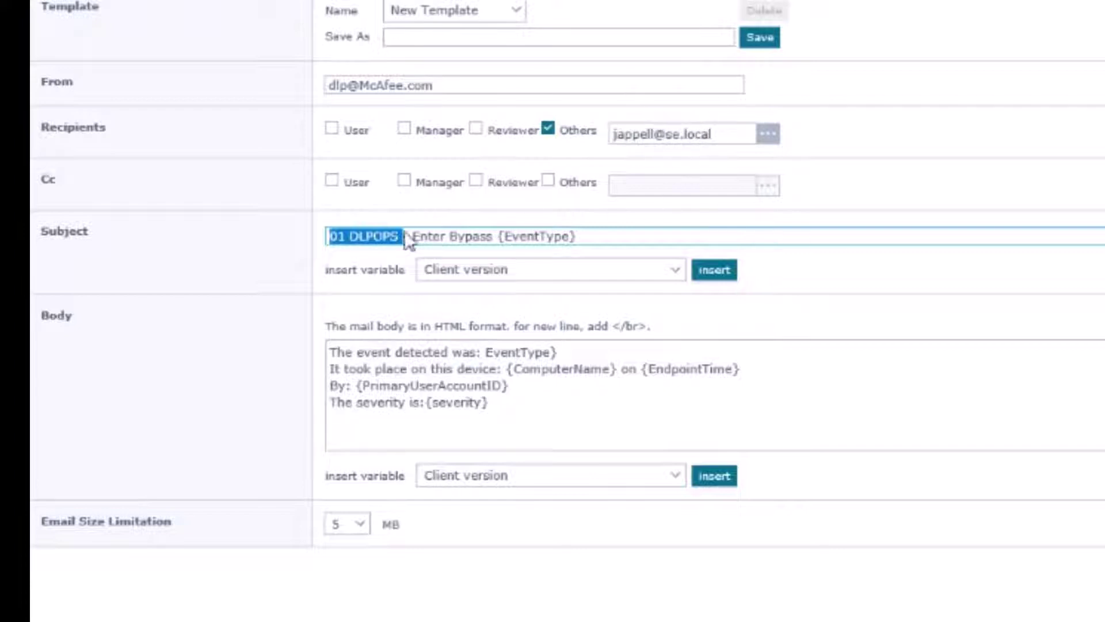
{"action": "left_click", "coordinate": [456, 228]}
{"action": "left_click_drag", "start_coordinate": [412, 236], "coordinate": [585, 235]}
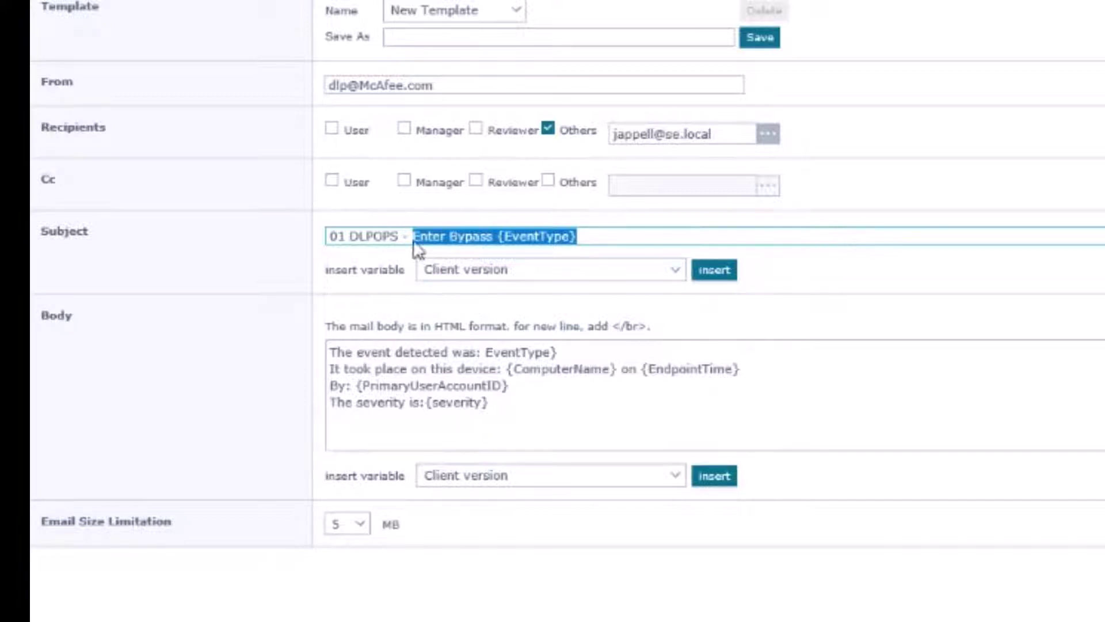
{"action": "left_click", "coordinate": [478, 237]}
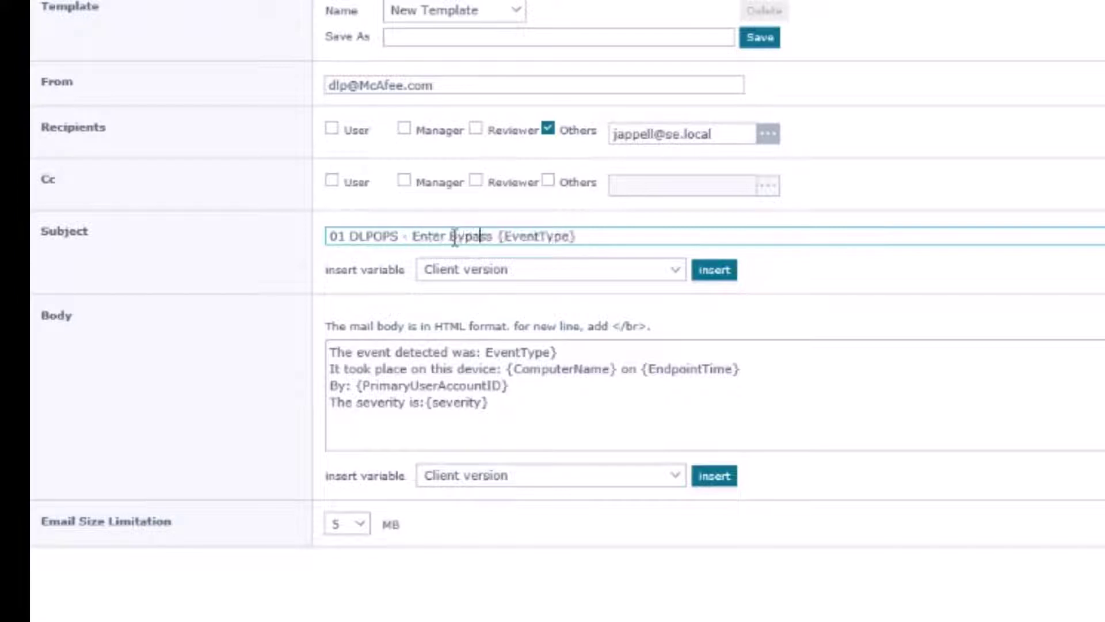
{"action": "key", "text": "Left"}
{"action": "key", "text": "Left"}
{"action": "key", "text": "Left"}
{"action": "key", "text": "Left"}
{"action": "key", "text": "Left"}
{"action": "type", "text": "ed"}
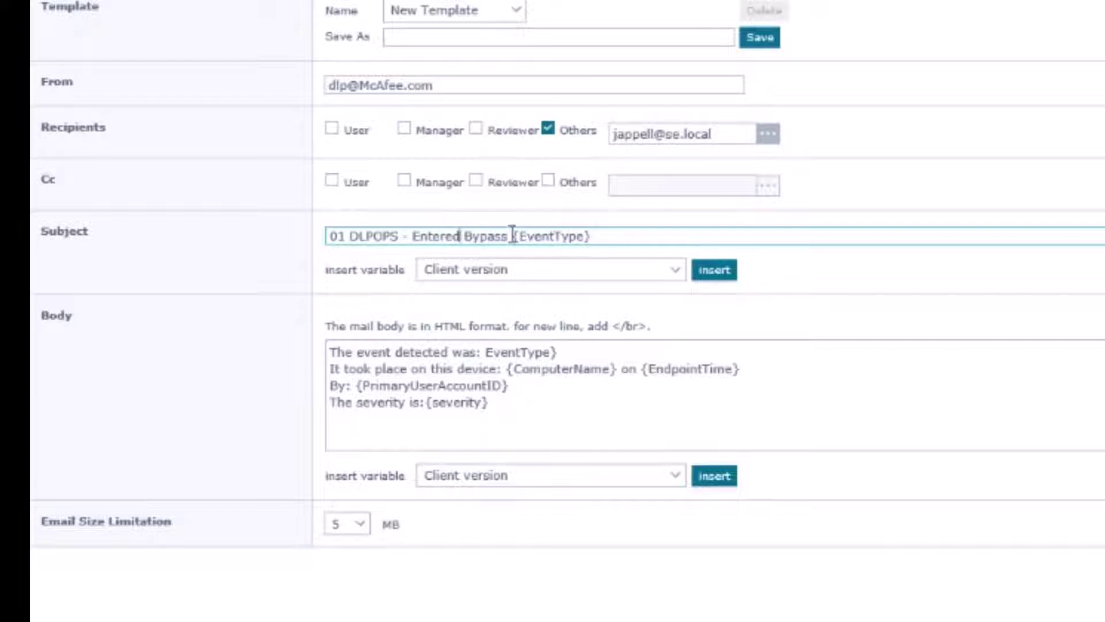
{"action": "double_click", "coordinate": [512, 236]}
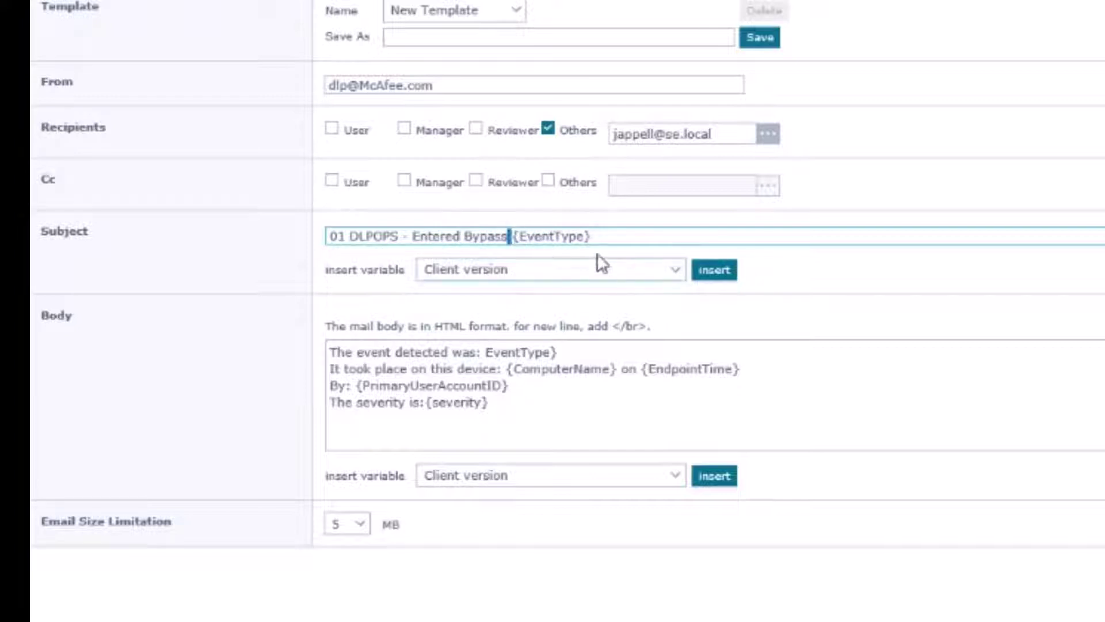
{"action": "left_click", "coordinate": [596, 236]}
{"action": "left_click", "coordinate": [677, 273]}
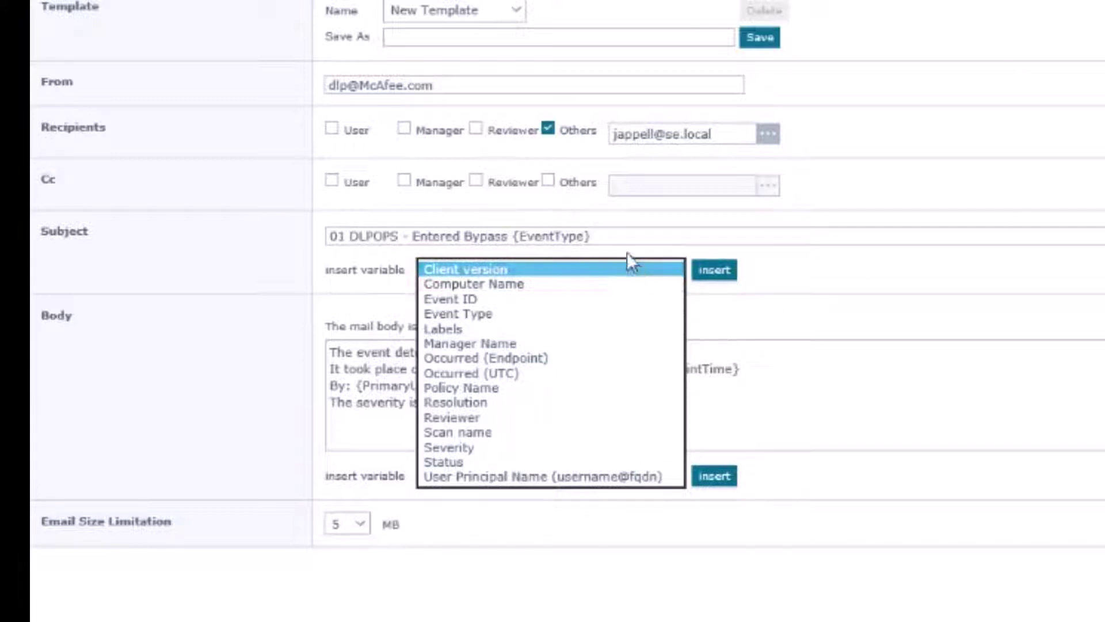
{"action": "left_click", "coordinate": [625, 232]}
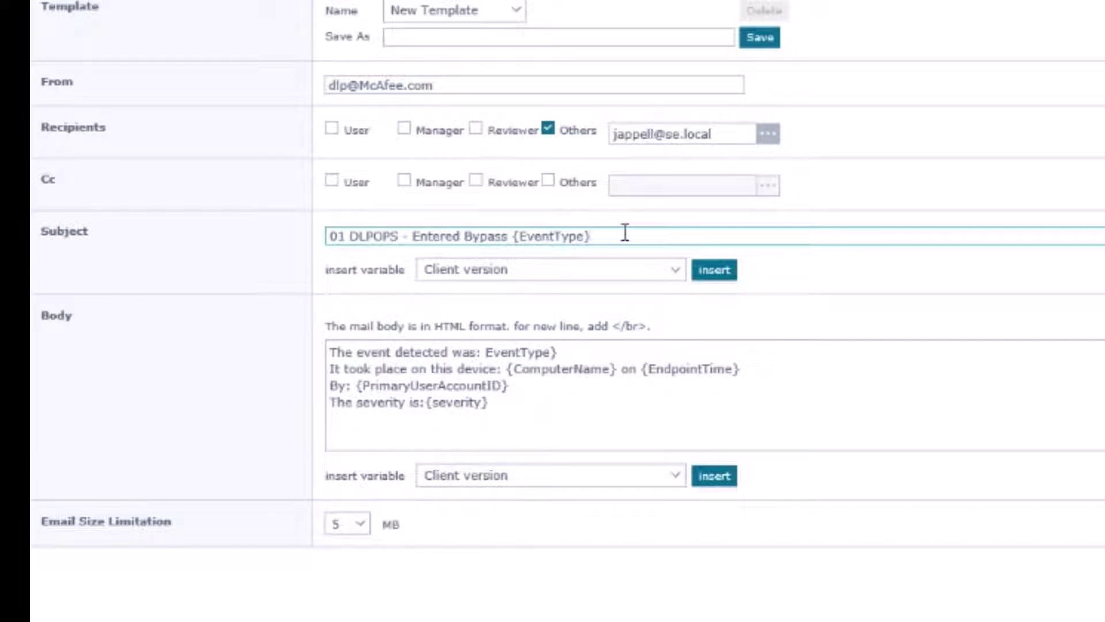
{"action": "type", "text": "on"}
- Insert the {ComputerName} variable into the subject and replace 'Entered' with 'Event type is'
{"action": "left_click", "coordinate": [676, 269]}
{"action": "scroll", "coordinate": [541, 282], "scroll_direction": "down", "scroll_amount": 3}
{"action": "left_click", "coordinate": [541, 283]}
{"action": "left_click", "coordinate": [714, 270]}
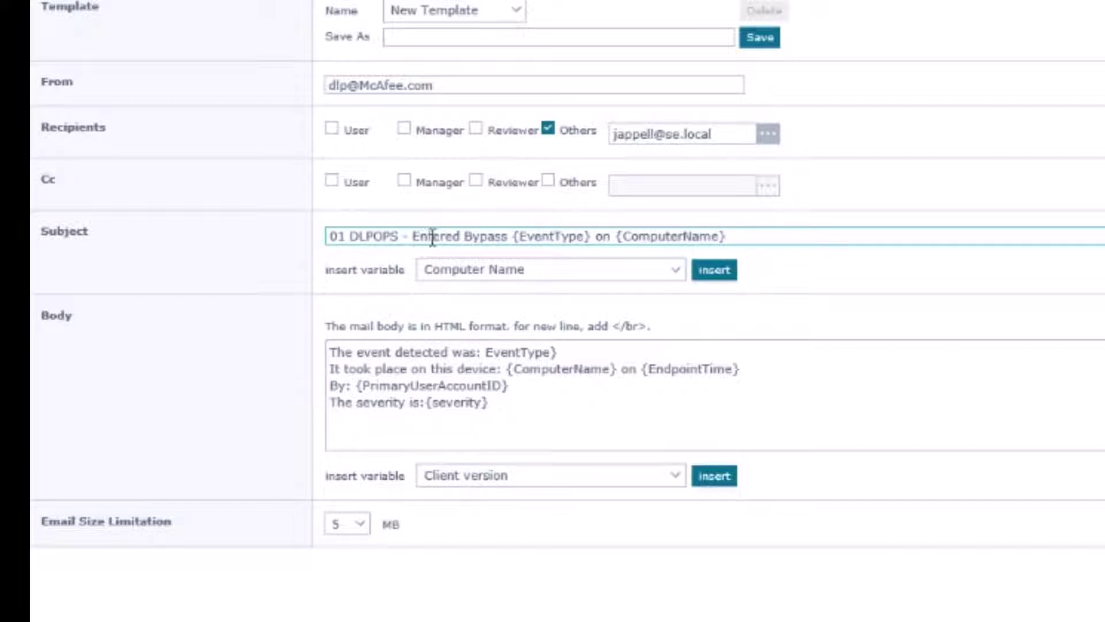
{"action": "left_click", "coordinate": [413, 237]}
{"action": "type", "text": "Event type is"}
{"action": "key", "text": "Delete"}
{"action": "key", "text": "Delete"}
{"action": "key", "text": "Delete"}
{"action": "key", "text": "Delete"}
{"action": "key", "text": "Delete"}
{"action": "key", "text": "Delete"}
{"action": "key", "text": "Delete"}
{"action": "key", "text": "Delete"}
{"action": "key", "text": "Delete"}
{"action": "key", "text": "Delete"}
{"action": "key", "text": "Delete"}
{"action": "key", "text": "Delete"}
{"action": "key", "text": "Delete"}
{"action": "key", "text": "Delete"}
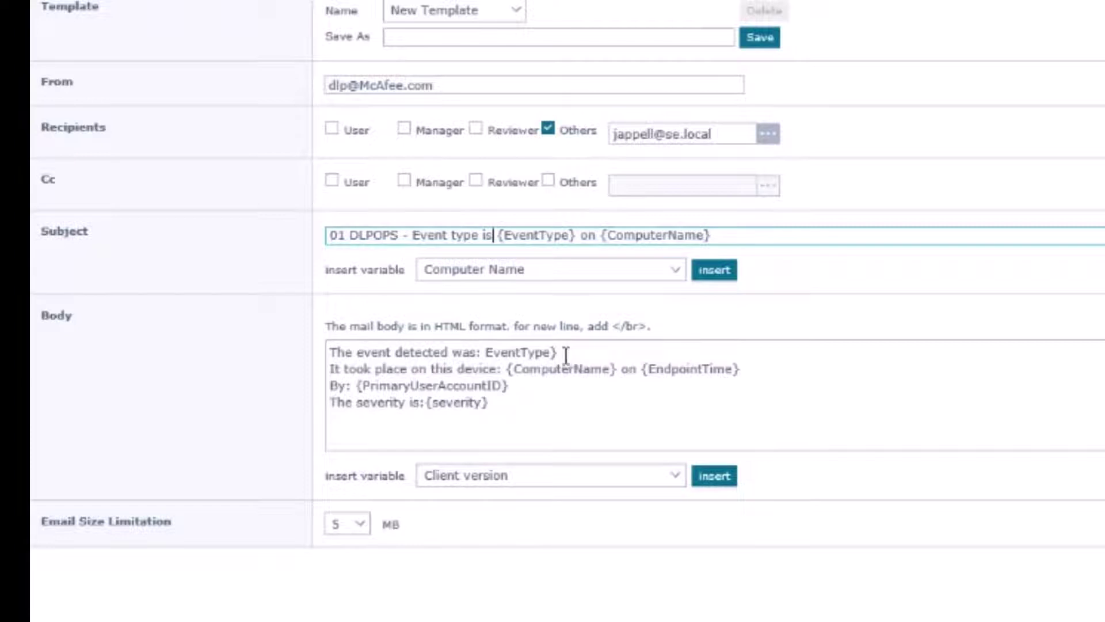
- Replace the broken body text with the {EventType} variable and delete the leftover duplicate text
{"action": "left_click_drag", "start_coordinate": [489, 352], "coordinate": [541, 359]}
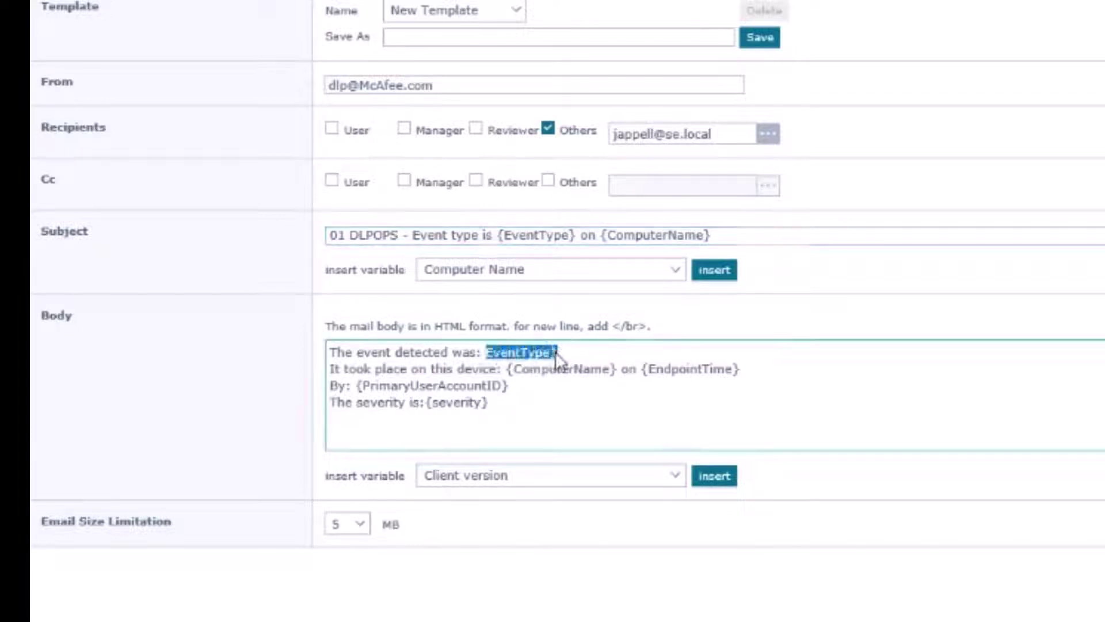
{"action": "left_click", "coordinate": [679, 475]}
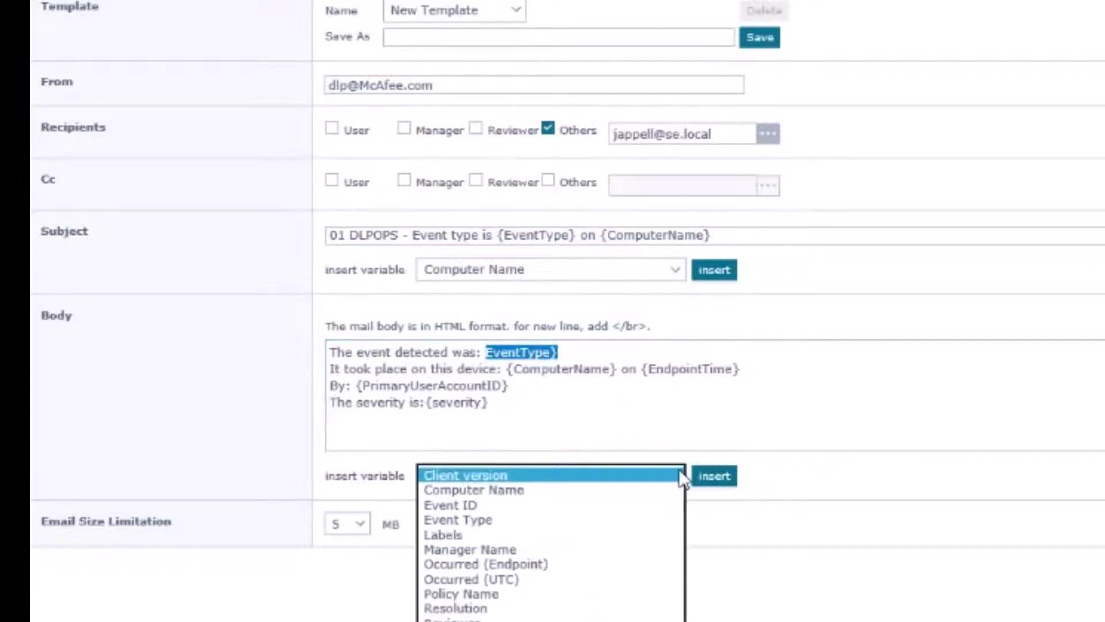
{"action": "left_click", "coordinate": [511, 521]}
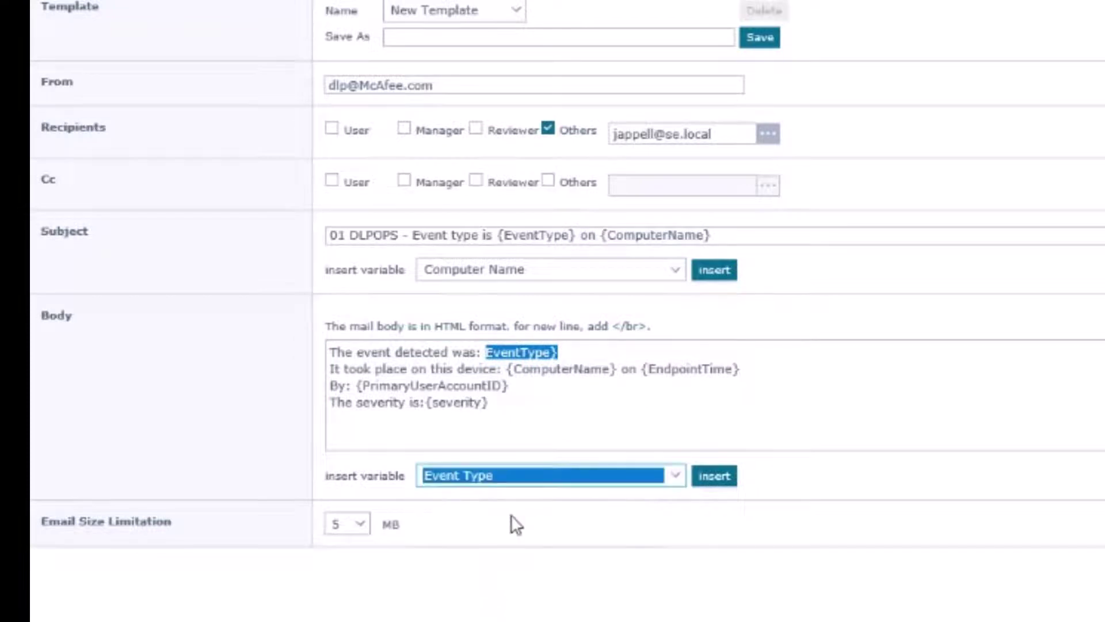
{"action": "left_click", "coordinate": [713, 476]}
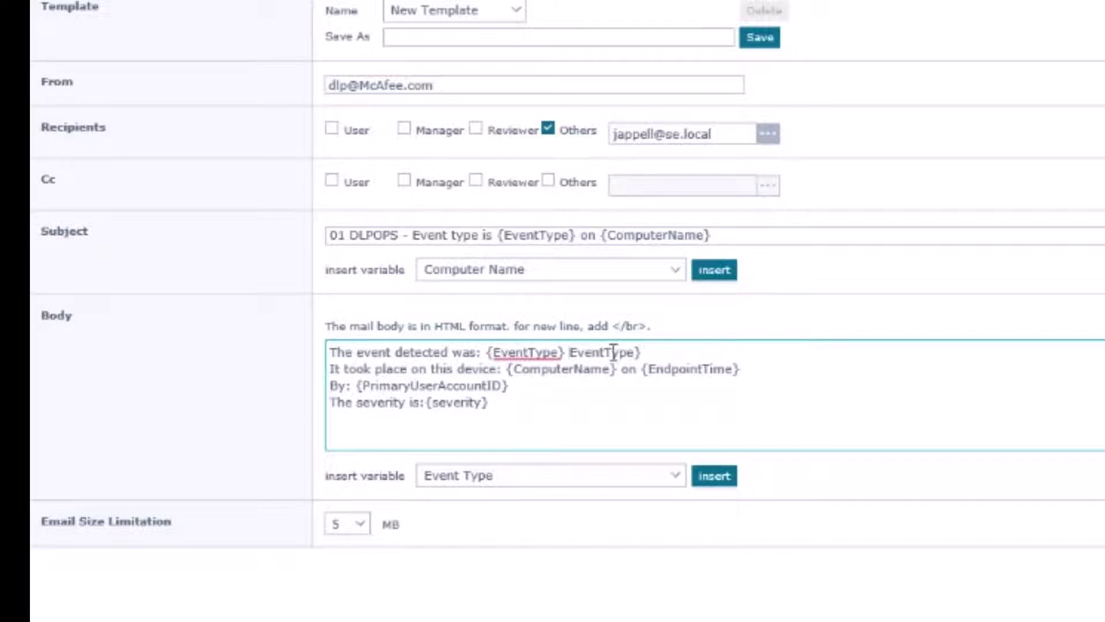
{"action": "left_click_drag", "start_coordinate": [642, 350], "coordinate": [569, 352]}
{"action": "key", "text": "BackSpace"}
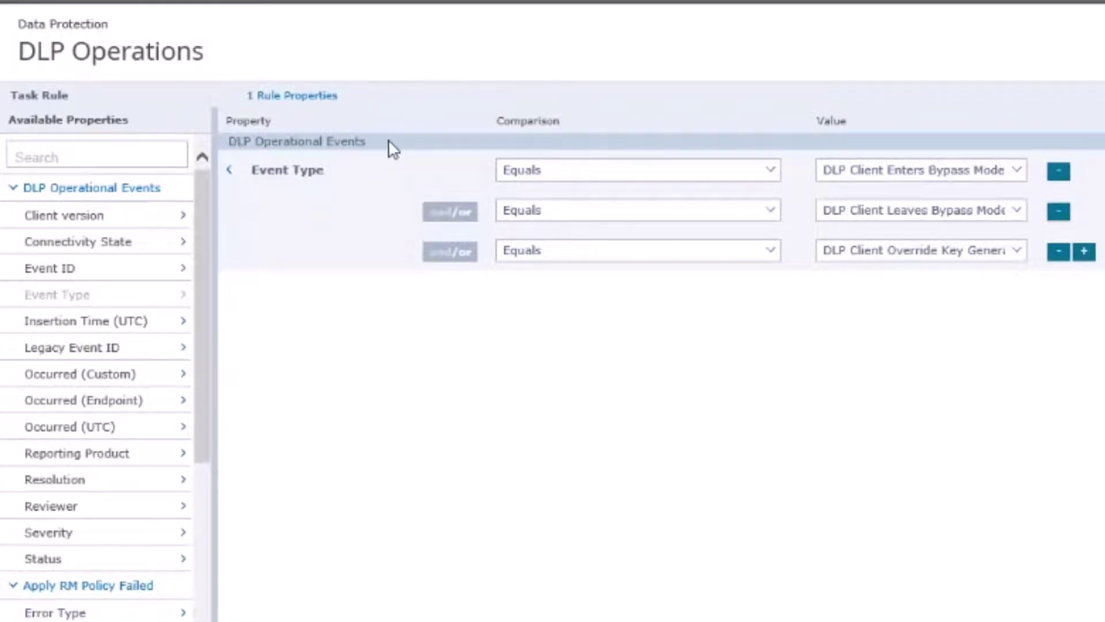
- Keep DLP Client Enters Bypass Mode first and set the third Event Type to DLP Client Override Key Generated
{"action": "left_click", "coordinate": [136, 456]}
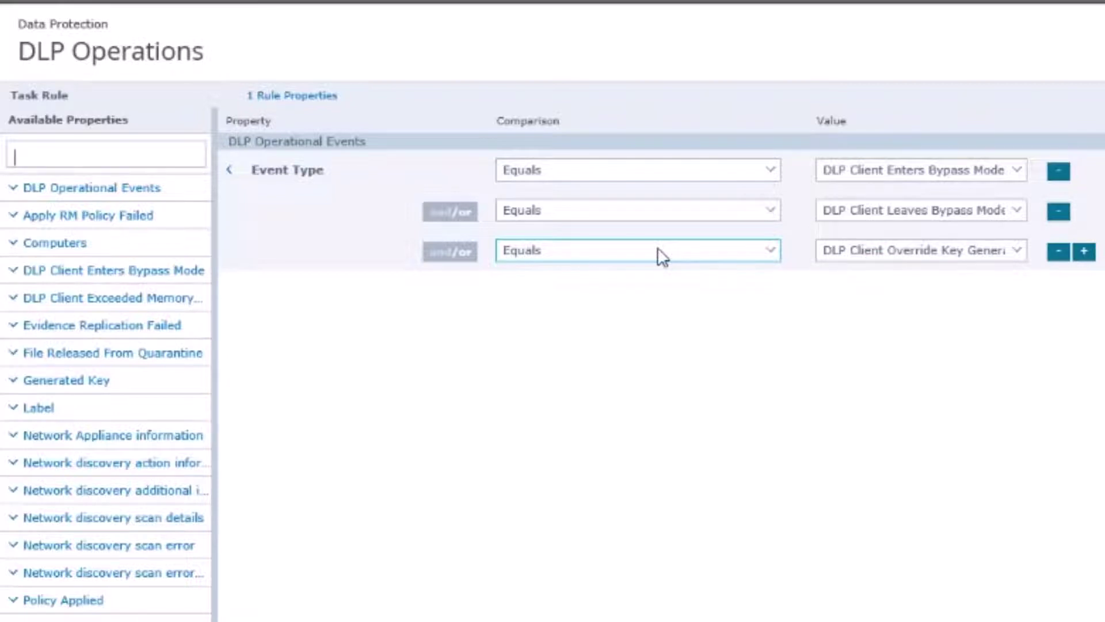
{"action": "left_click", "coordinate": [1019, 172]}
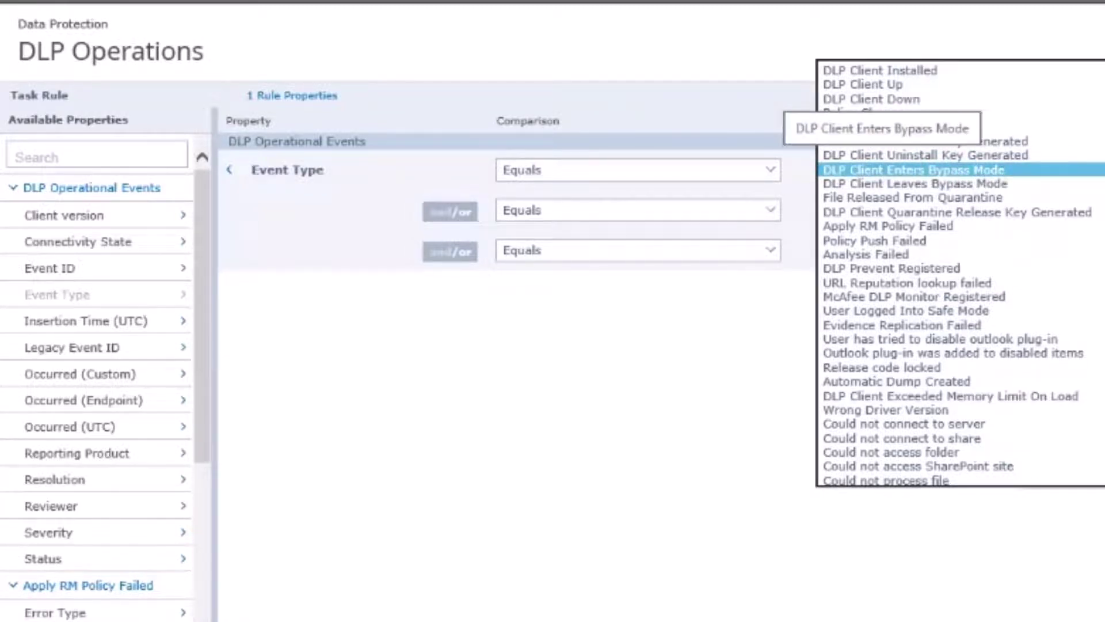
{"action": "left_click", "coordinate": [1094, 169]}
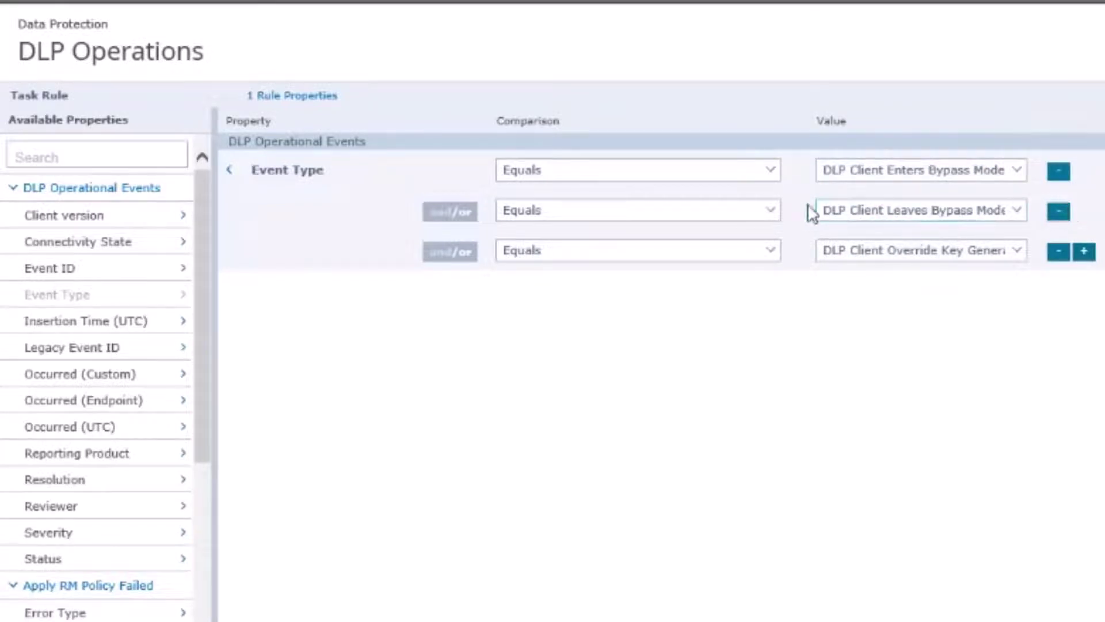
{"action": "left_click", "coordinate": [1018, 251]}
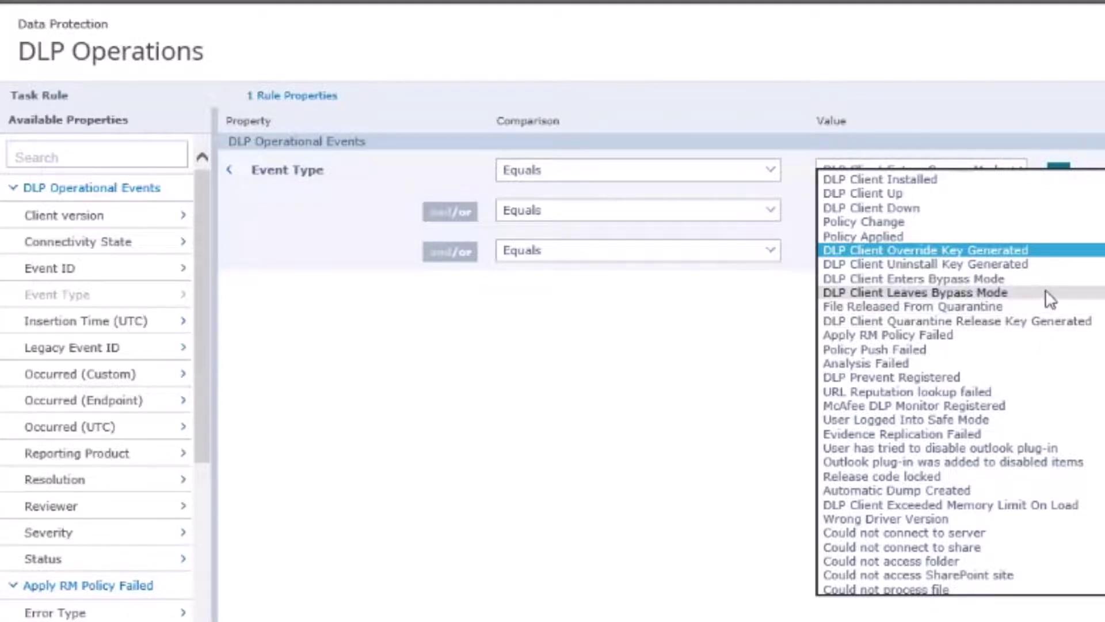
{"action": "scroll", "coordinate": [1047, 300], "scroll_direction": "down", "scroll_amount": 1}
{"action": "scroll", "coordinate": [1048, 299], "scroll_direction": "down", "scroll_amount": 3}
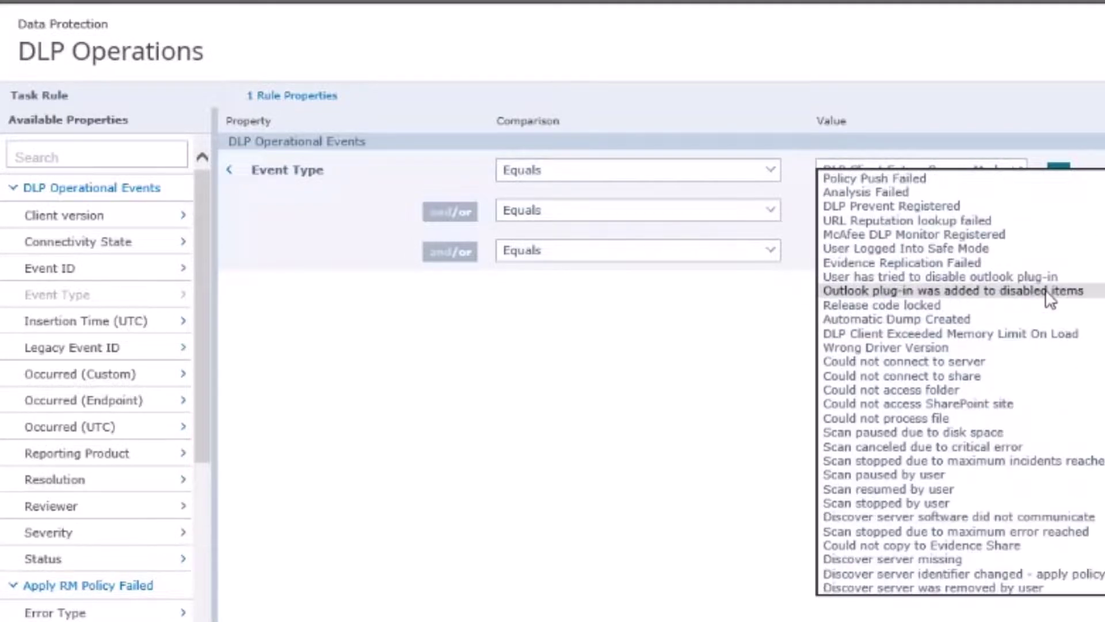
{"action": "scroll", "coordinate": [1049, 299], "scroll_direction": "down", "scroll_amount": 1}
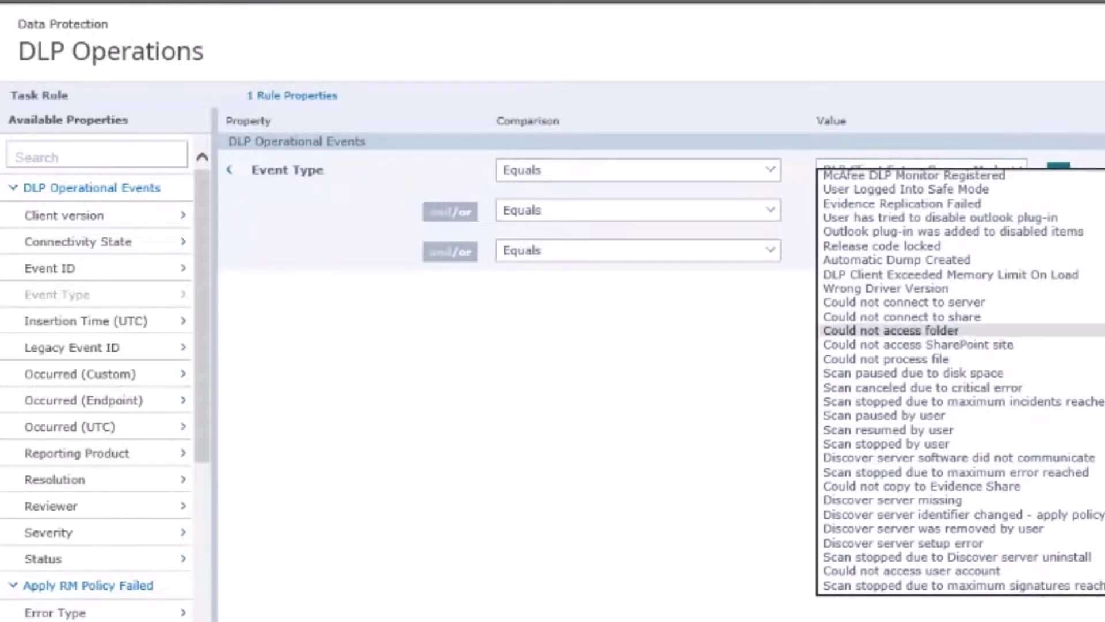
{"action": "scroll", "coordinate": [893, 330], "scroll_direction": "up", "scroll_amount": 4}
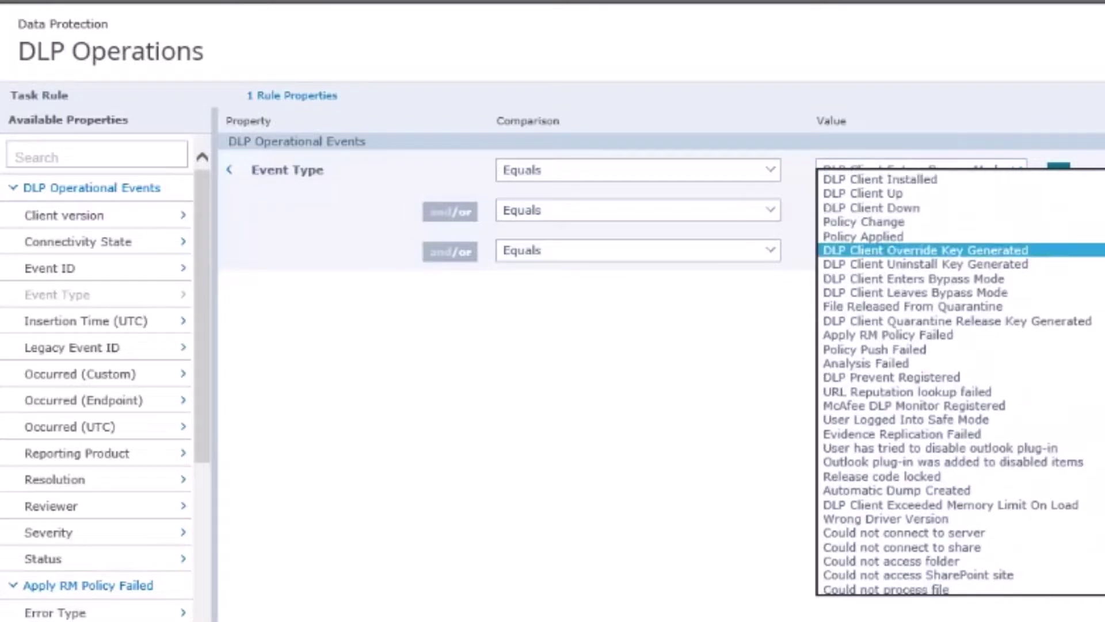
{"action": "key", "text": "Return"}
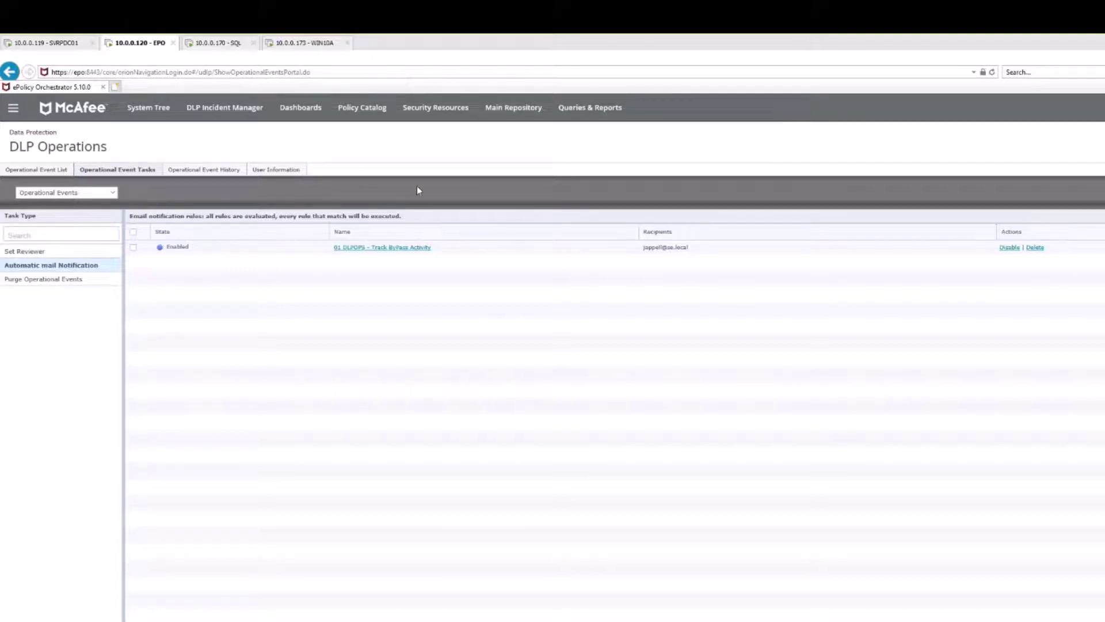
- Open Server Tasks and view the DLP Send Email for Operational Events and Incidents task's settings
{"action": "left_click", "coordinate": [13, 110]}
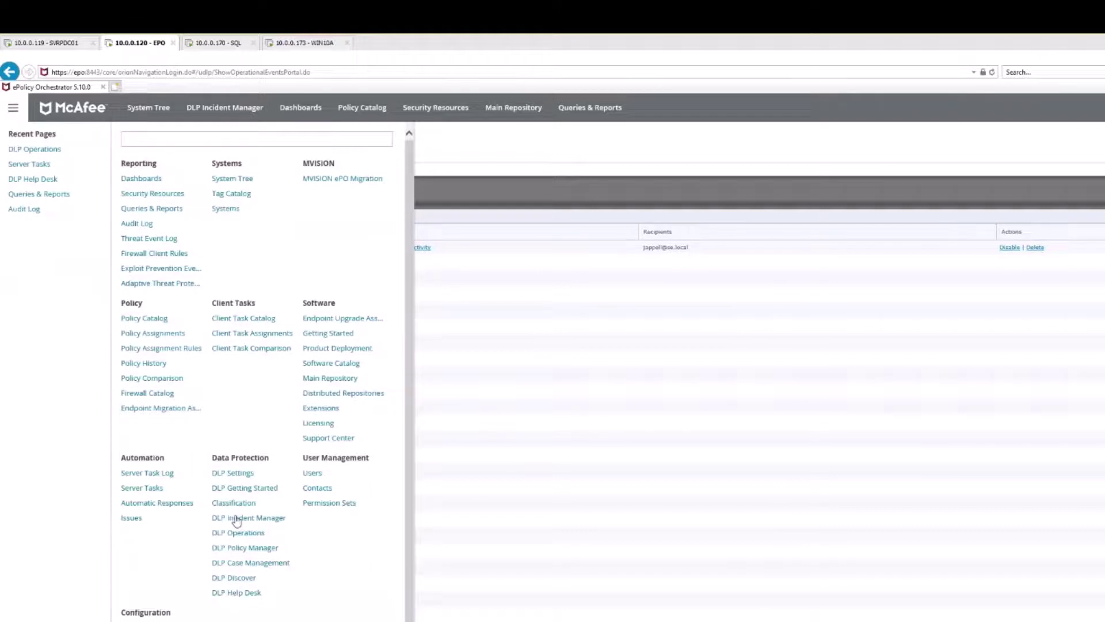
{"action": "left_click", "coordinate": [143, 488]}
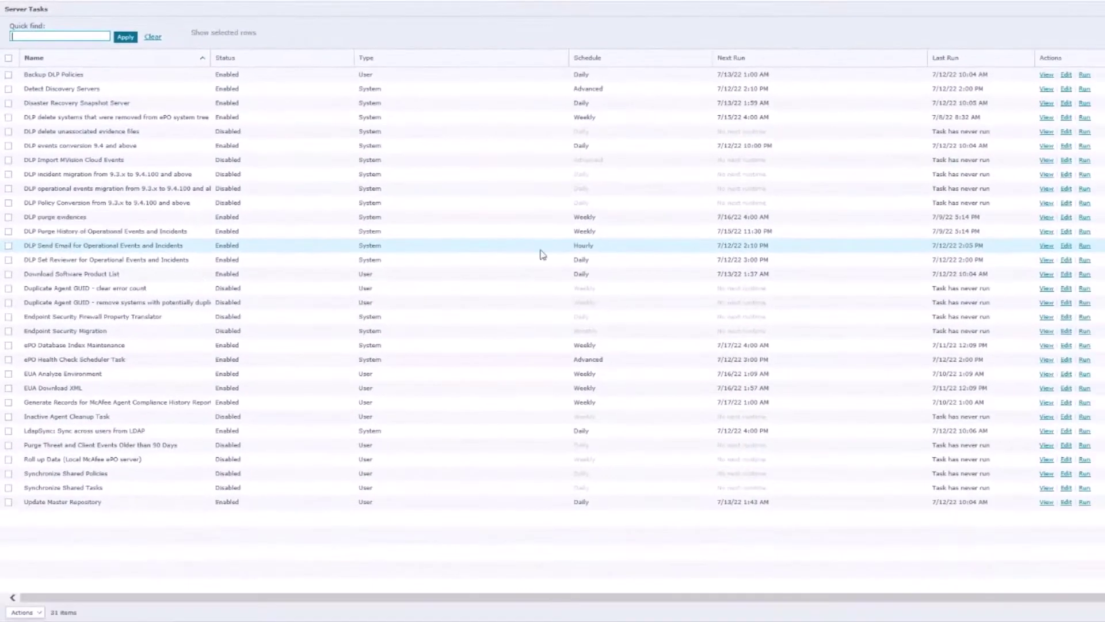
{"action": "left_click", "coordinate": [1067, 246]}
- Run the DLP Send Email task immediately, then switch to check the inbox
{"action": "left_click", "coordinate": [1085, 246]}
{"action": "key", "text": "alt+Tab"}
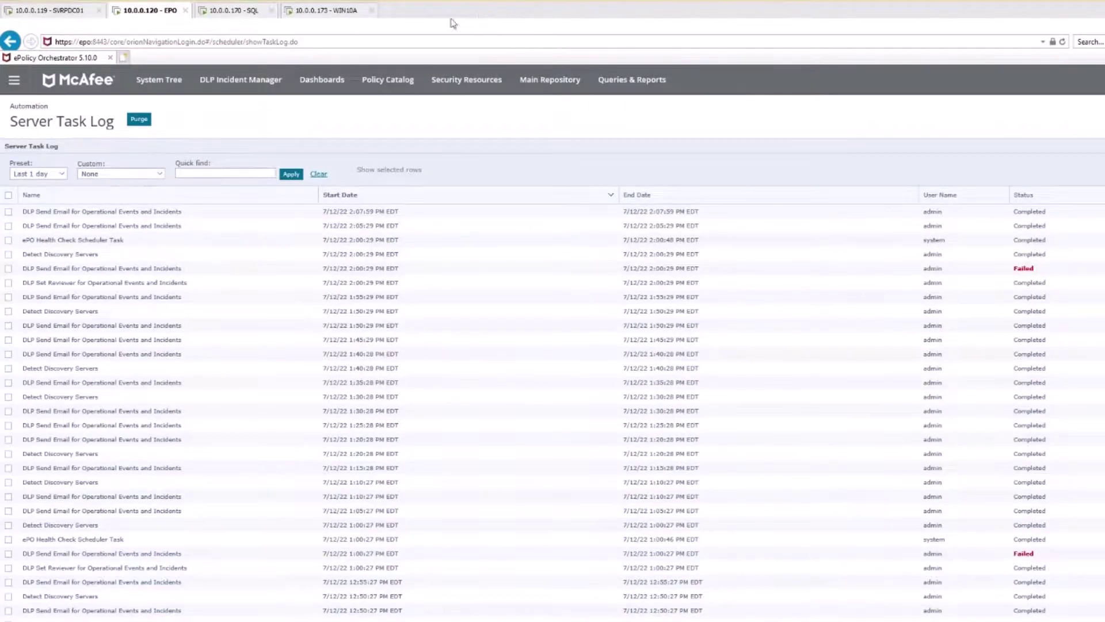
- Switch to the Windows 10 endpoint and try selecting the identification code
{"action": "left_click", "coordinate": [334, 10]}
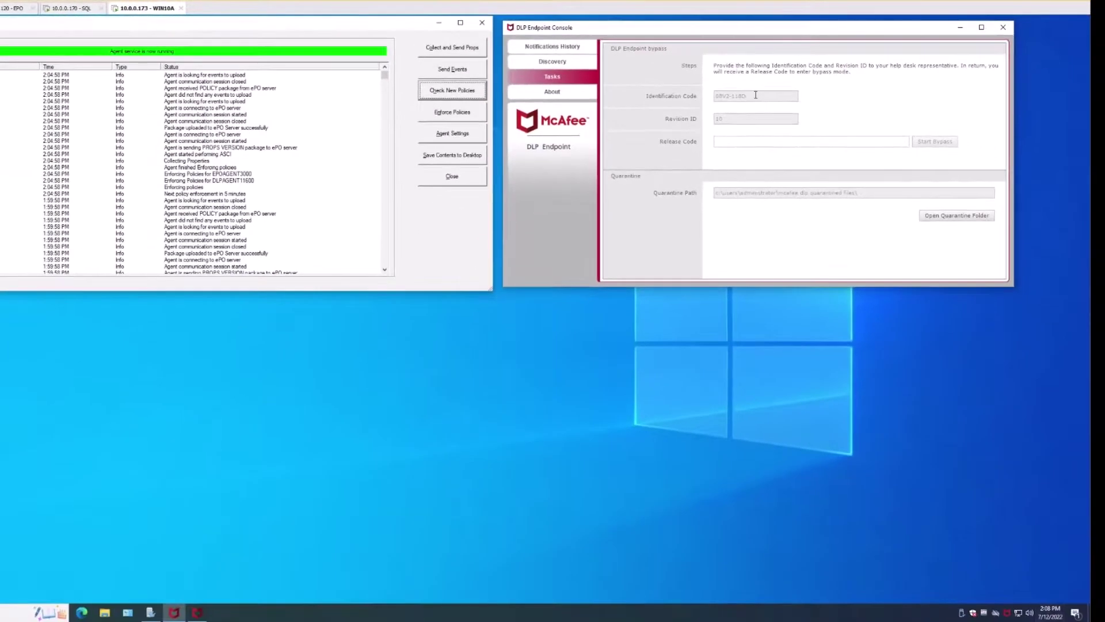
{"action": "left_click_drag", "start_coordinate": [821, 119], "coordinate": [762, 119]}
{"action": "right_click", "coordinate": [739, 99]}
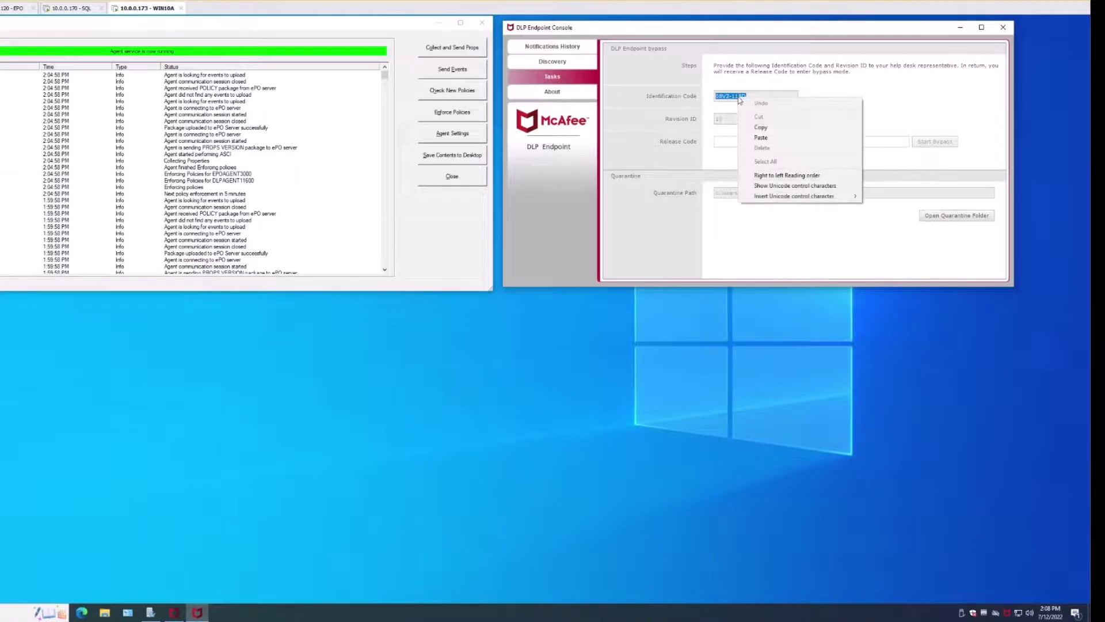
- Copy the Identification Code from the DLP Endpoint Console's Tasks page and return to ePO
{"action": "right_click", "coordinate": [1007, 615]}
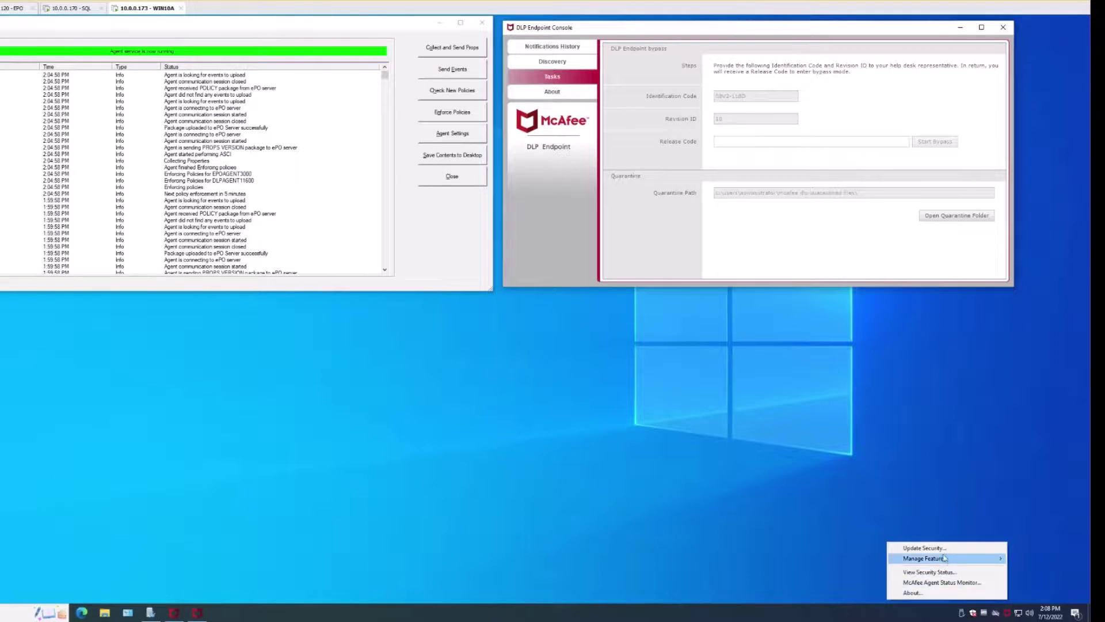
{"action": "mouse_move", "coordinate": [941, 561]}
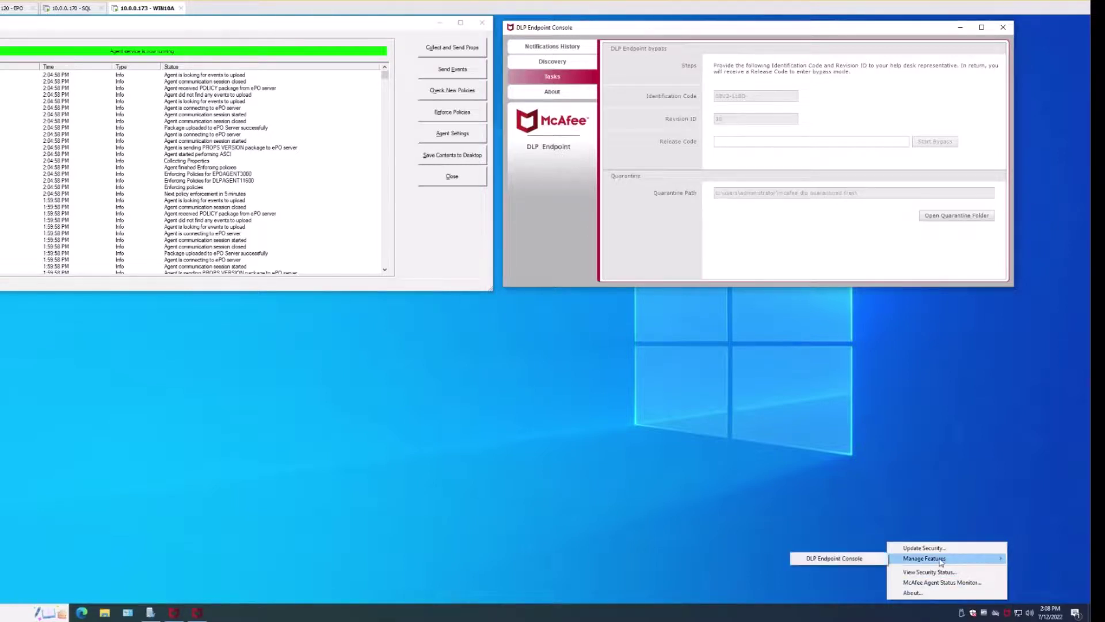
{"action": "left_click", "coordinate": [859, 560]}
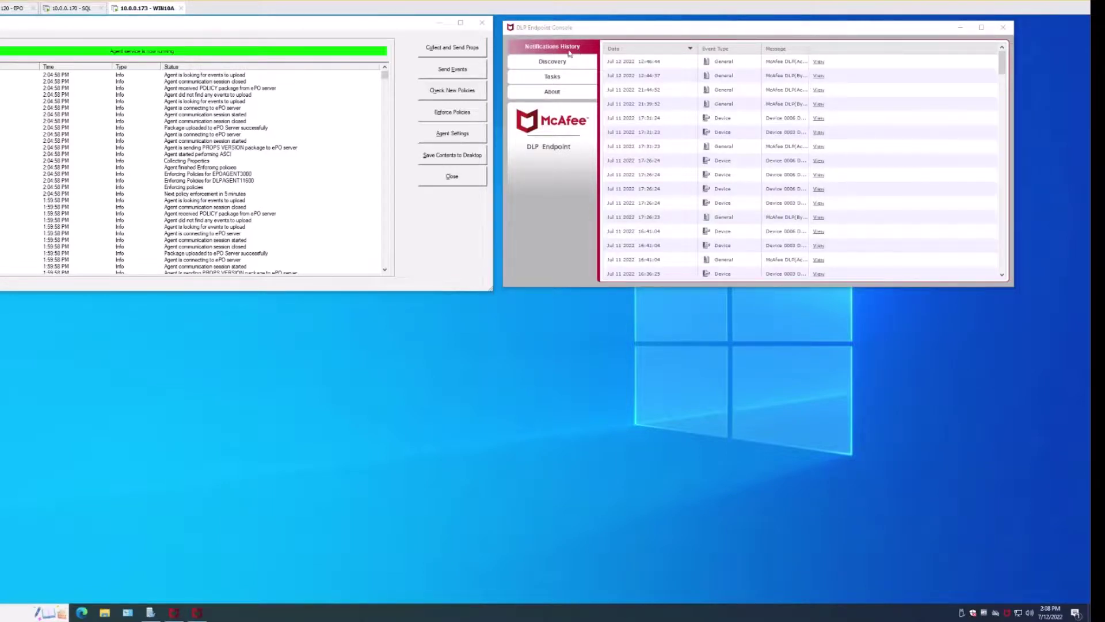
{"action": "left_click", "coordinate": [552, 78]}
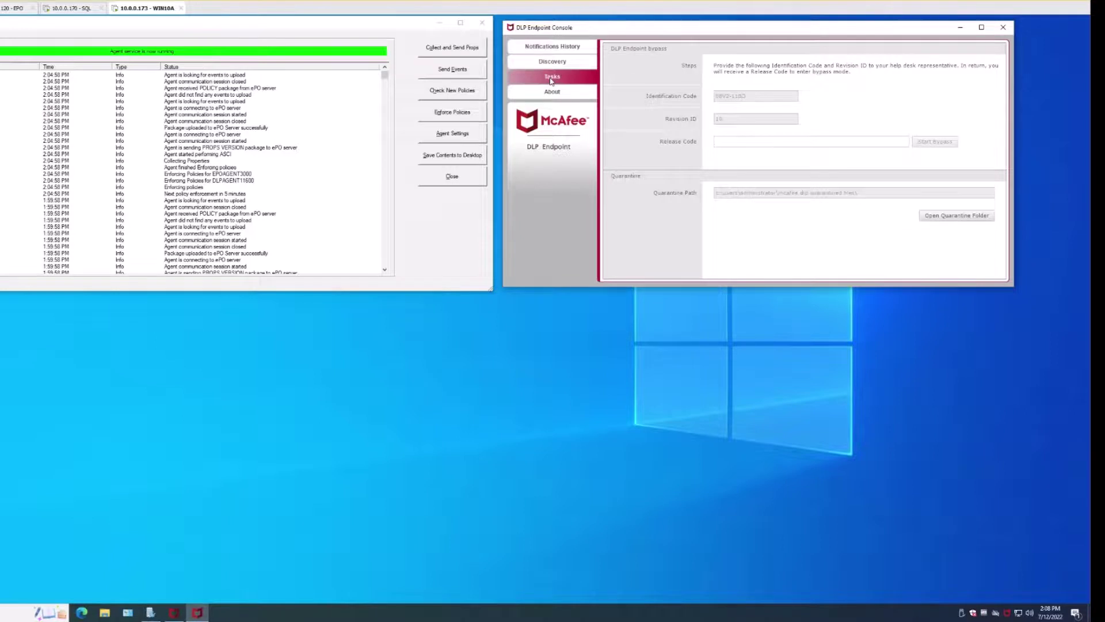
{"action": "left_click_drag", "start_coordinate": [752, 95], "coordinate": [716, 95]}
{"action": "right_click", "coordinate": [726, 92]}
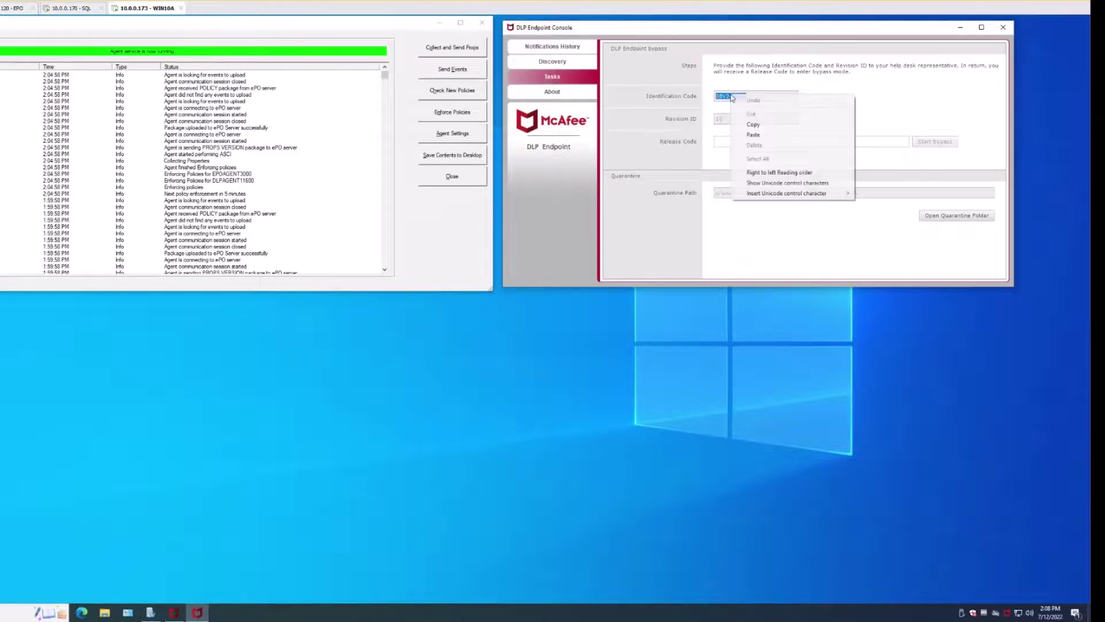
{"action": "left_click", "coordinate": [766, 125]}
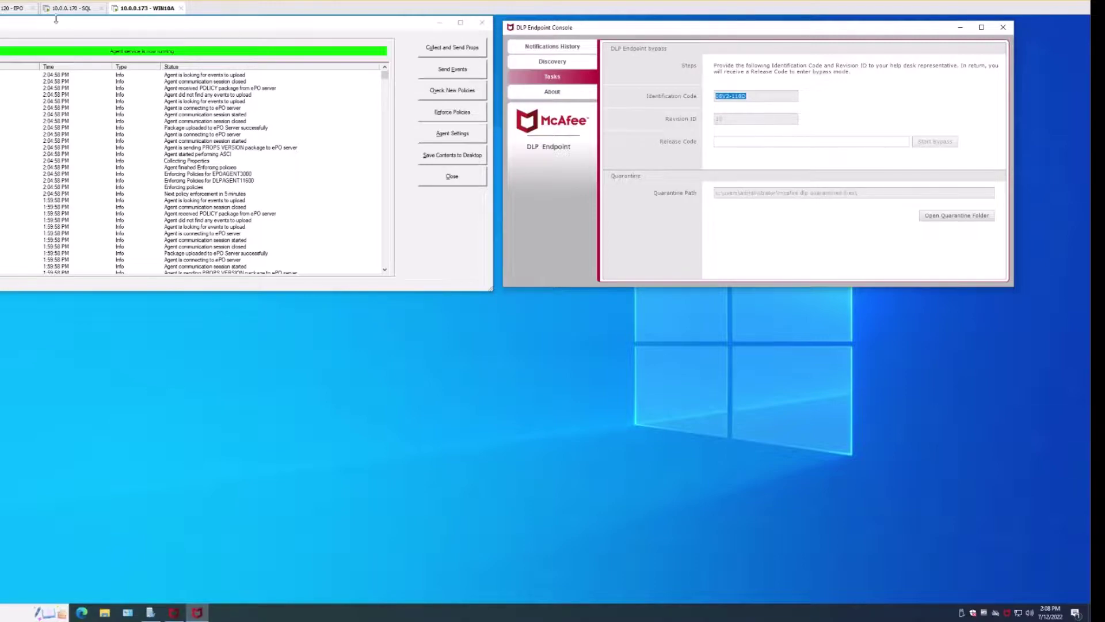
{"action": "left_click", "coordinate": [12, 8]}
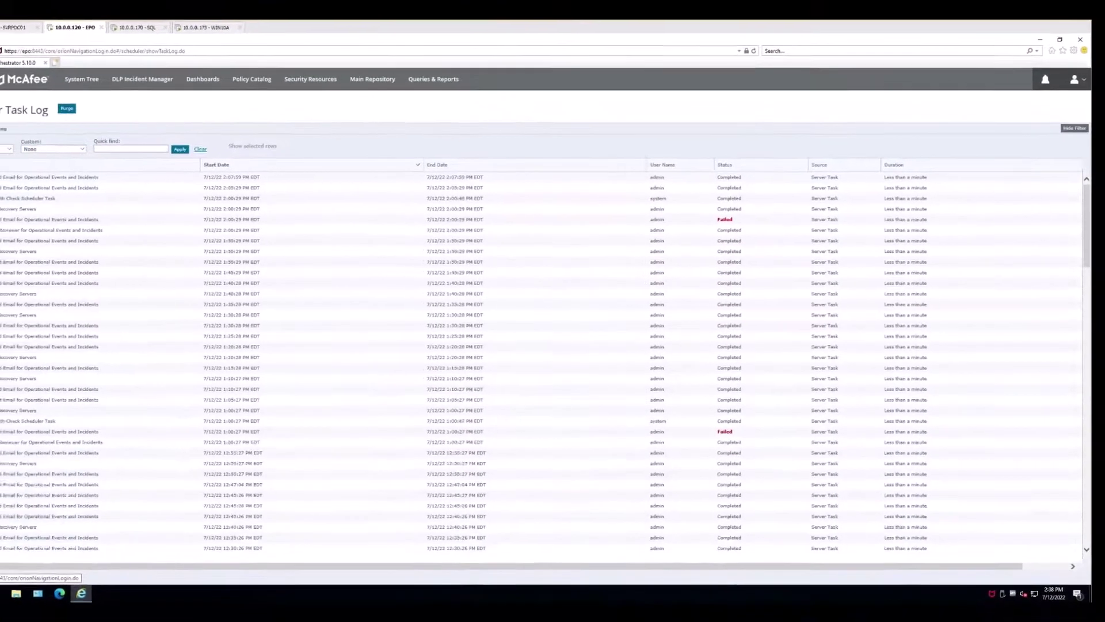
- In DLP Help Desk, enter the end user's full name and e-mail address
{"action": "left_click", "coordinate": [0, 79]}
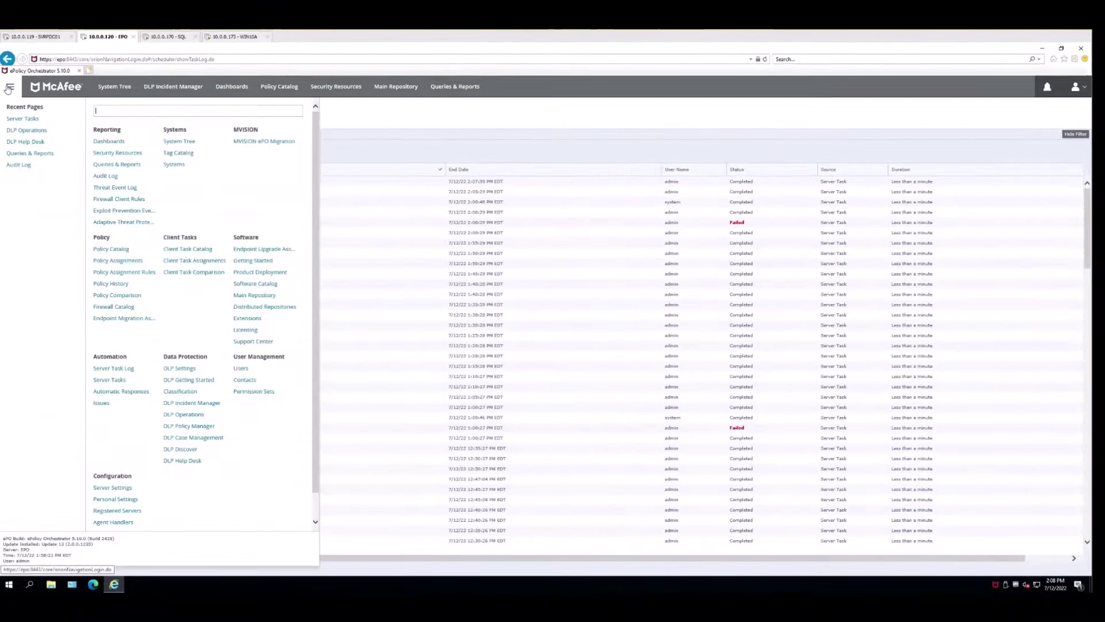
{"action": "left_click", "coordinate": [182, 460]}
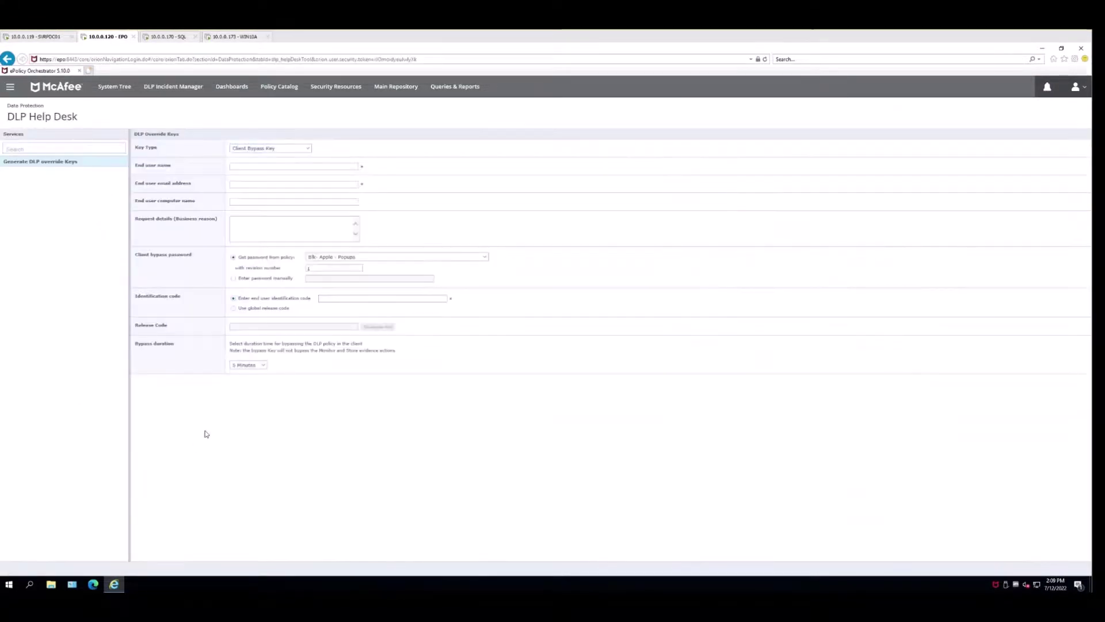
{"action": "left_click", "coordinate": [291, 169]}
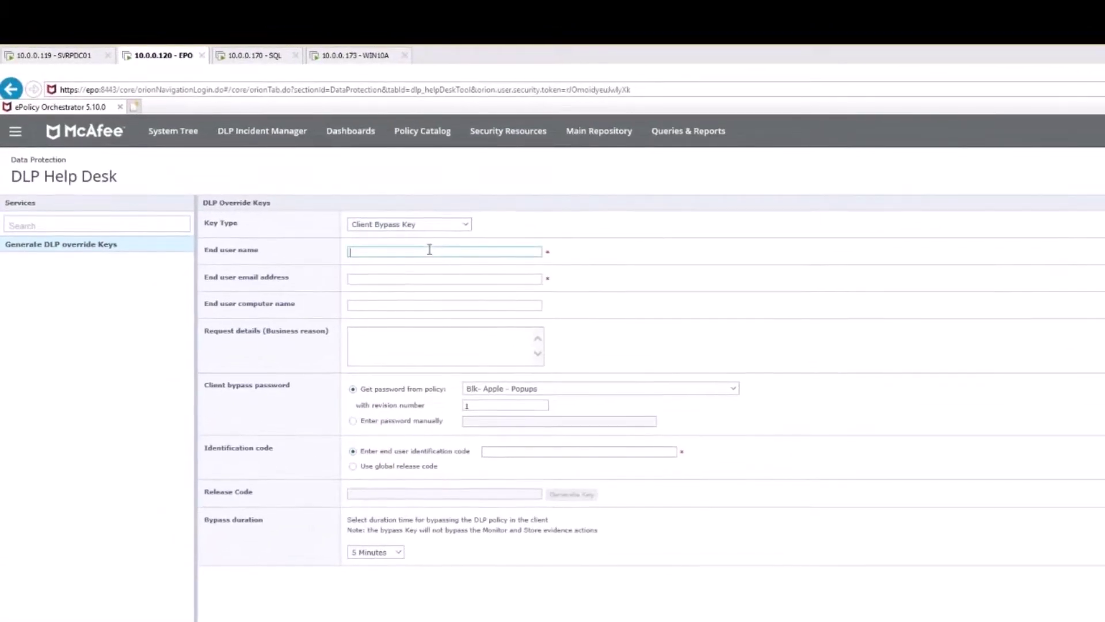
{"action": "left_click", "coordinate": [430, 278]}
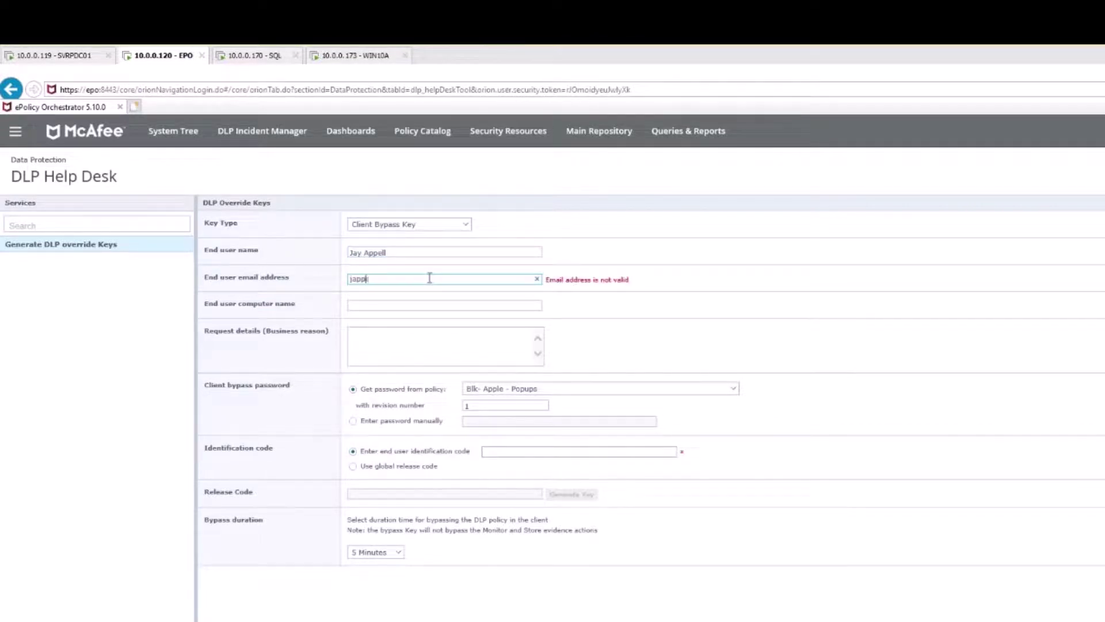
- Choose the Blk Win - w Inc\Ev policy and paste in the endpoint's identification code
{"action": "left_click", "coordinate": [734, 388]}
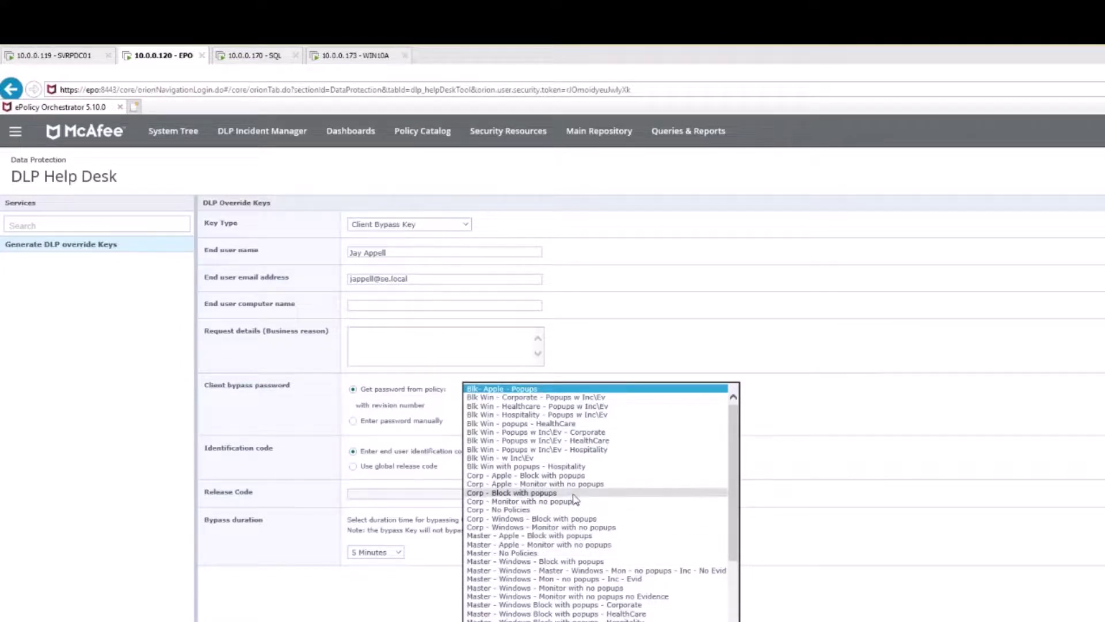
{"action": "left_click", "coordinate": [541, 458]}
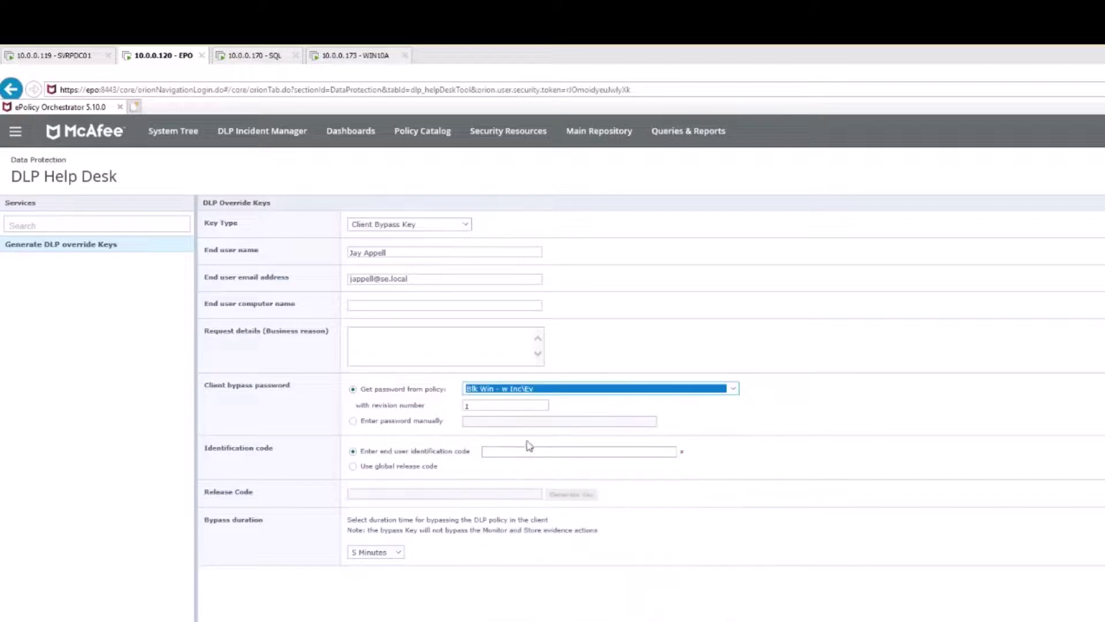
{"action": "right_click", "coordinate": [525, 452]}
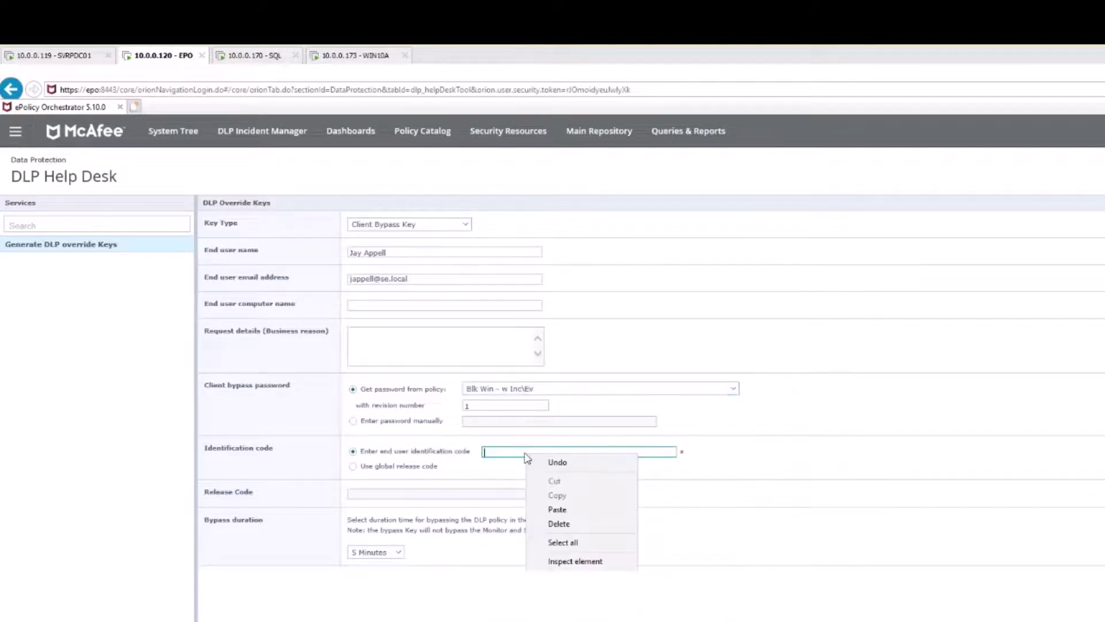
{"action": "left_click", "coordinate": [582, 509]}
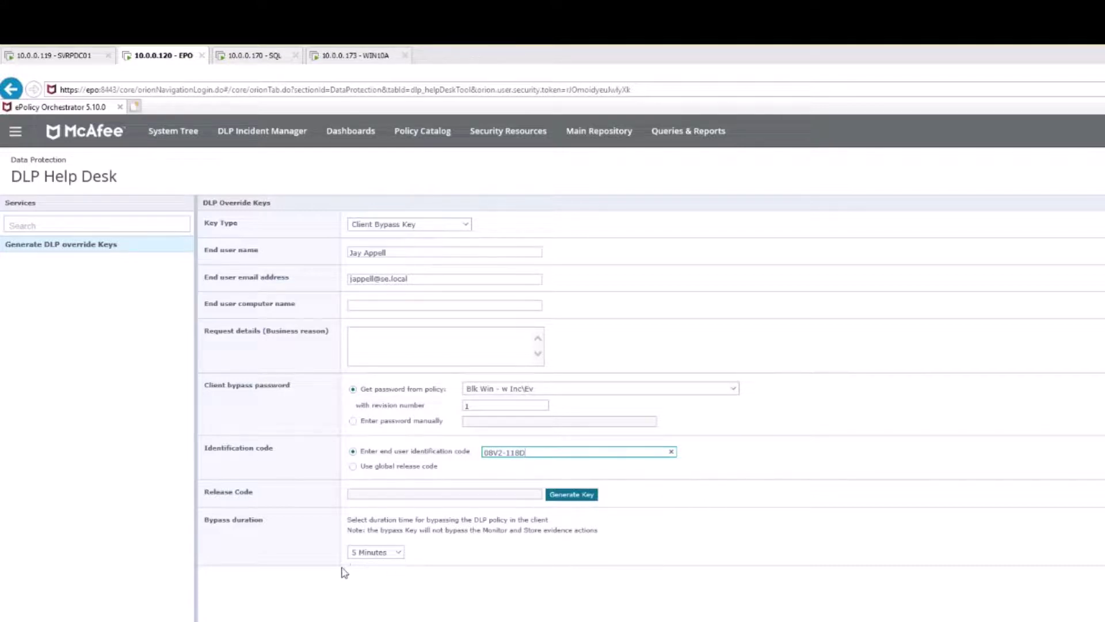
- Generate a 5-minute release code, copy it, and go back to the endpoint
{"action": "left_click", "coordinate": [397, 554]}
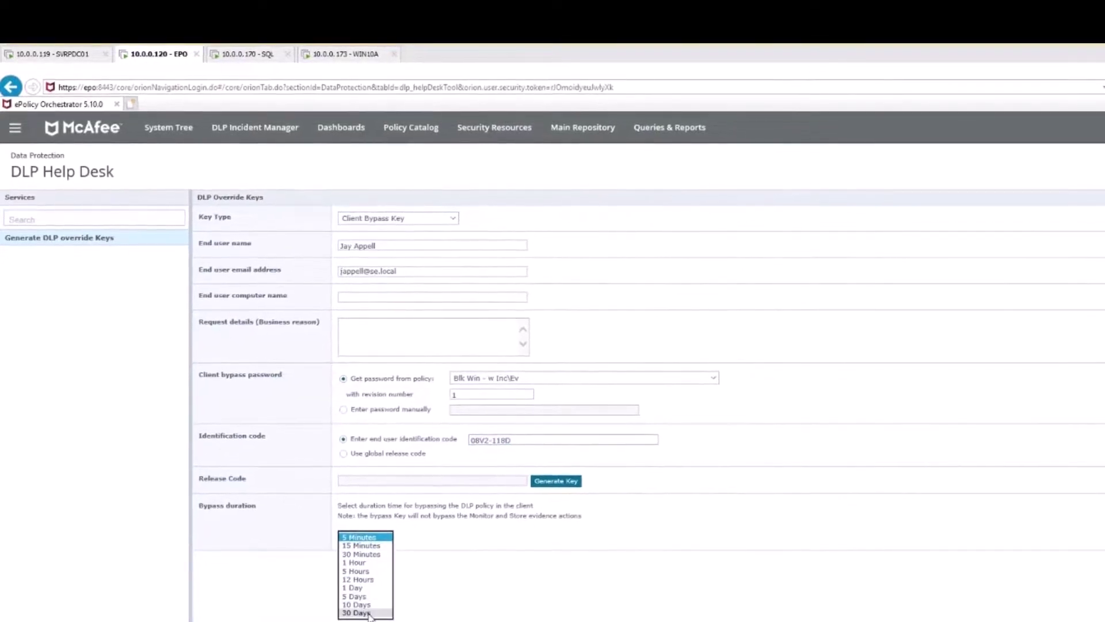
{"action": "left_click", "coordinate": [570, 481]}
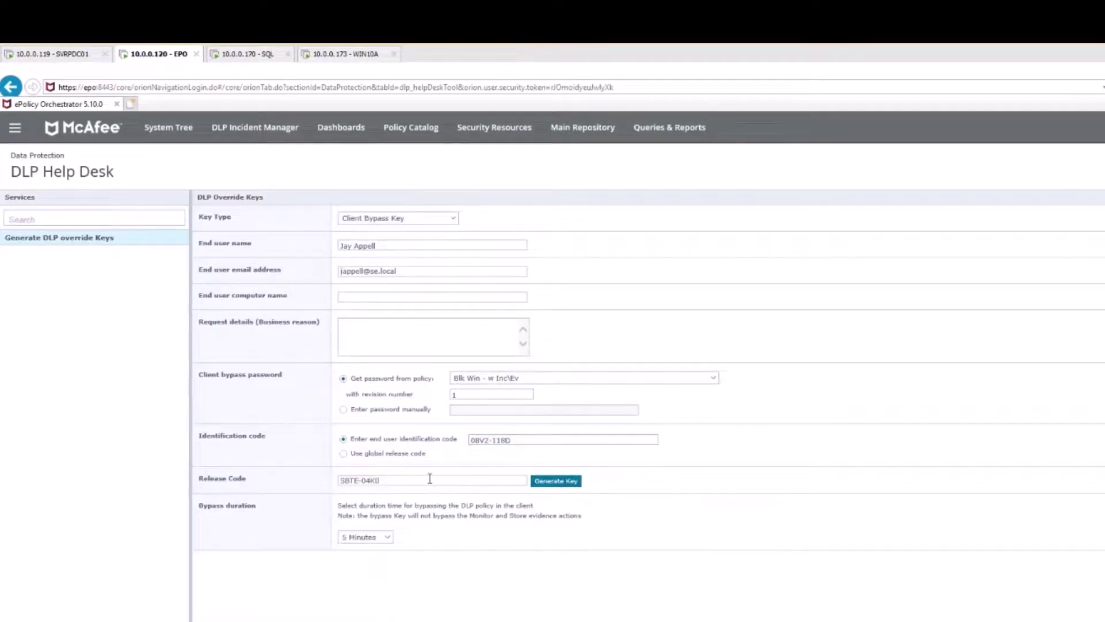
{"action": "left_click_drag", "start_coordinate": [429, 479], "coordinate": [331, 481]}
{"action": "right_click", "coordinate": [347, 481]}
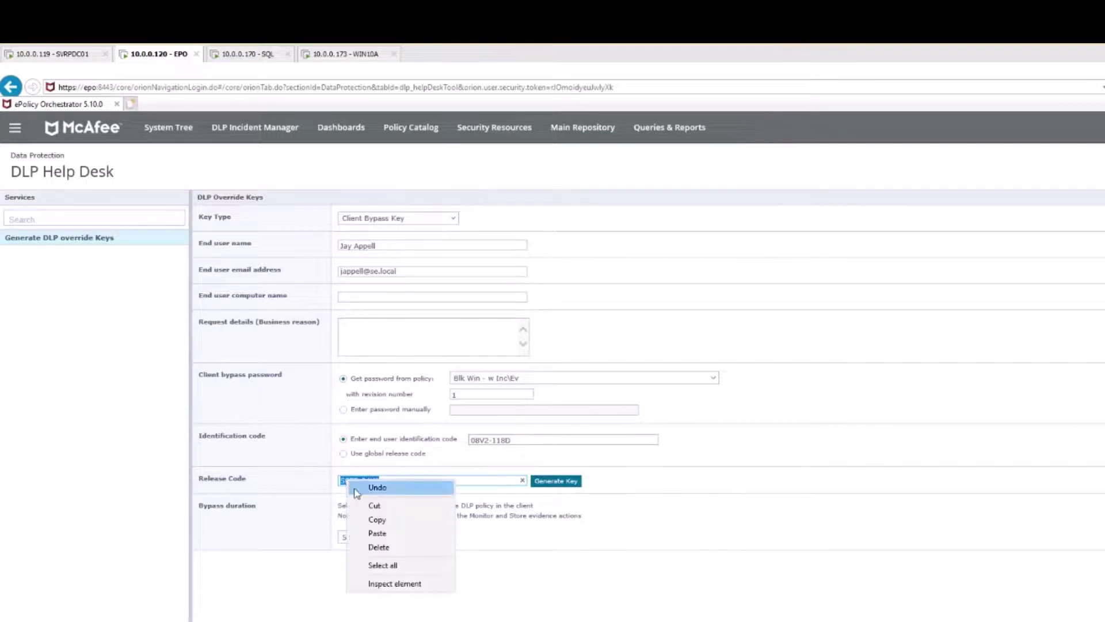
{"action": "left_click", "coordinate": [394, 520]}
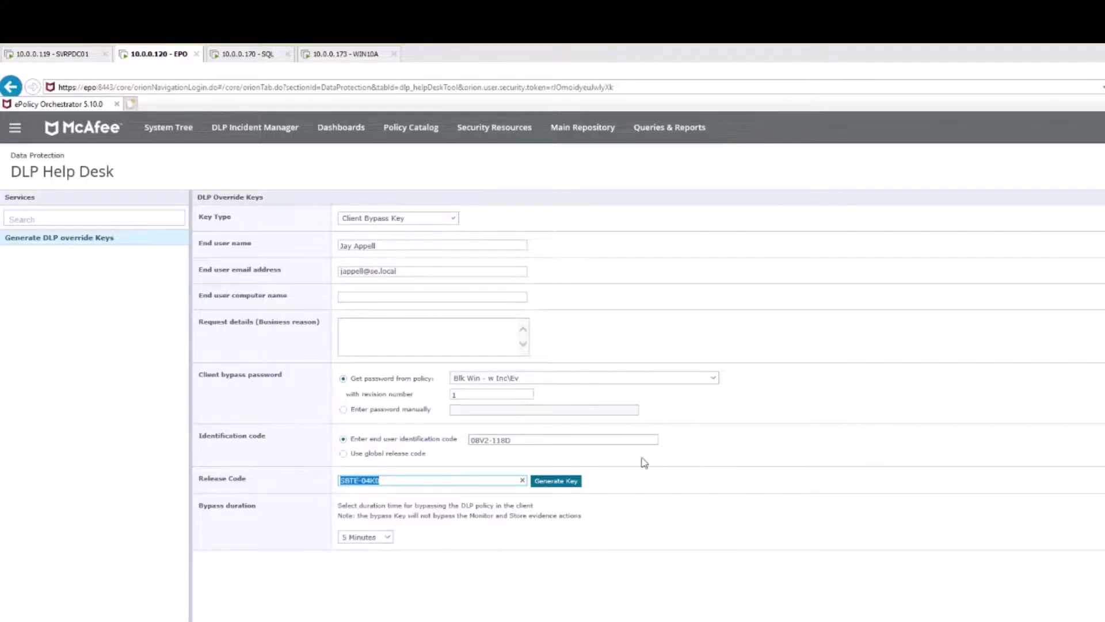
{"action": "left_click", "coordinate": [345, 53]}
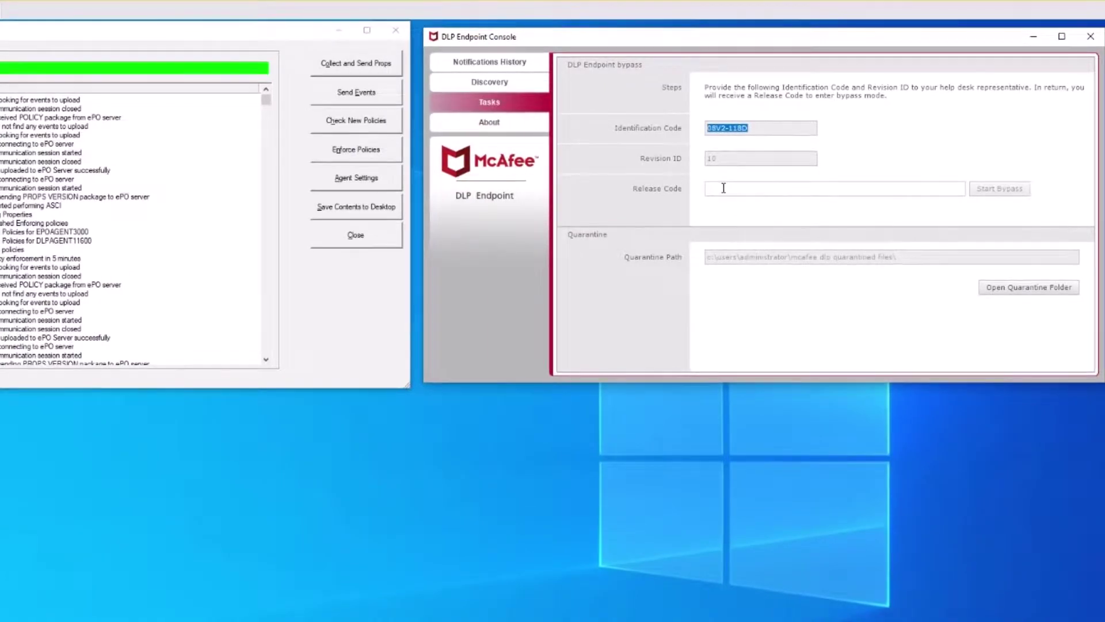
- Paste the release code into the console and start bypass mode on the endpoint
{"action": "right_click", "coordinate": [724, 188]}
{"action": "left_click", "coordinate": [780, 236]}
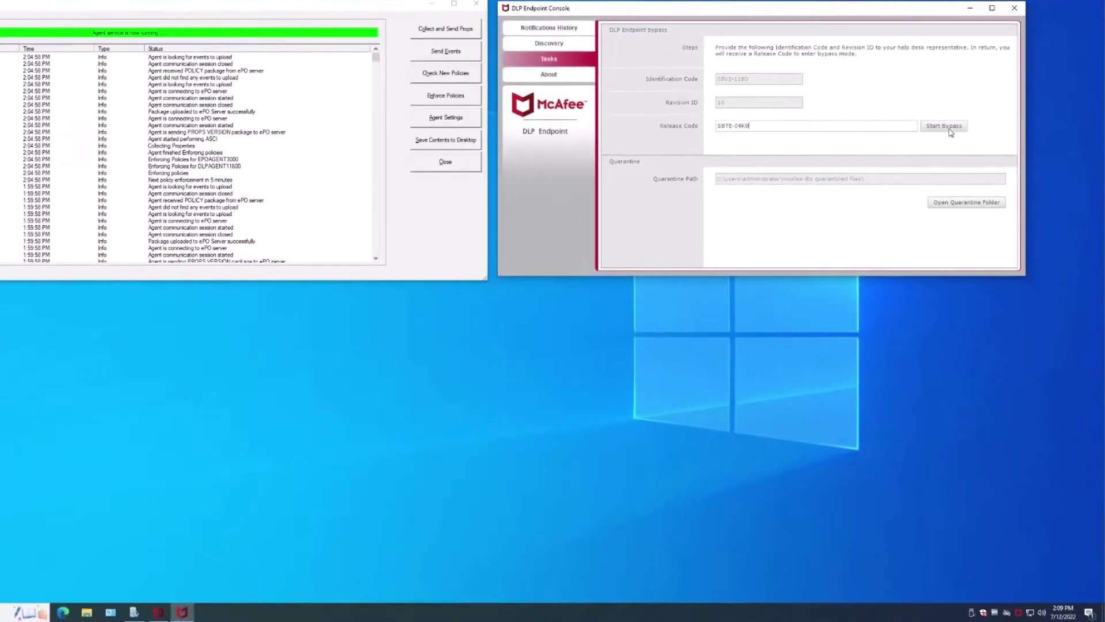
{"action": "left_click", "coordinate": [950, 128]}
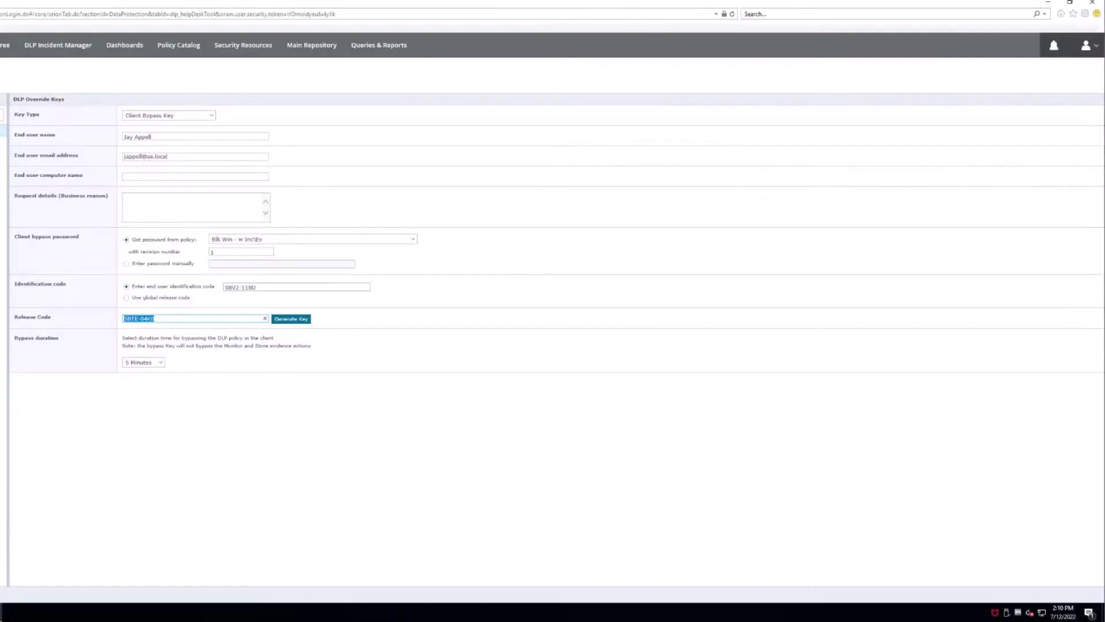
- Run the DLP Send Email for Operational Events and Incidents task again from Server Tasks
{"action": "left_click", "coordinate": [10, 83]}
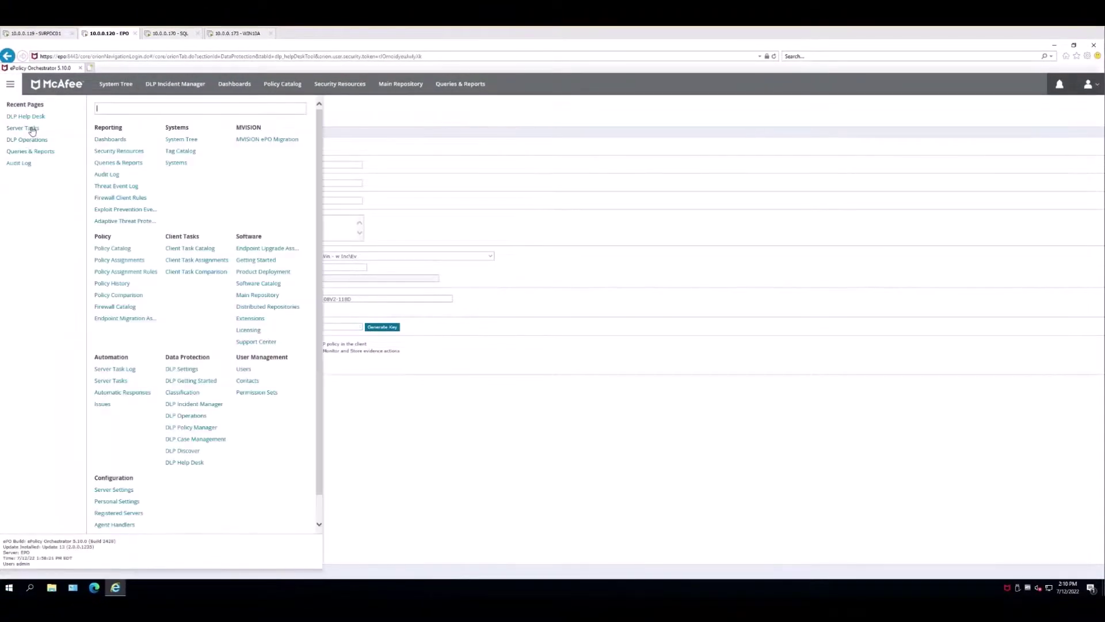
{"action": "left_click", "coordinate": [31, 129]}
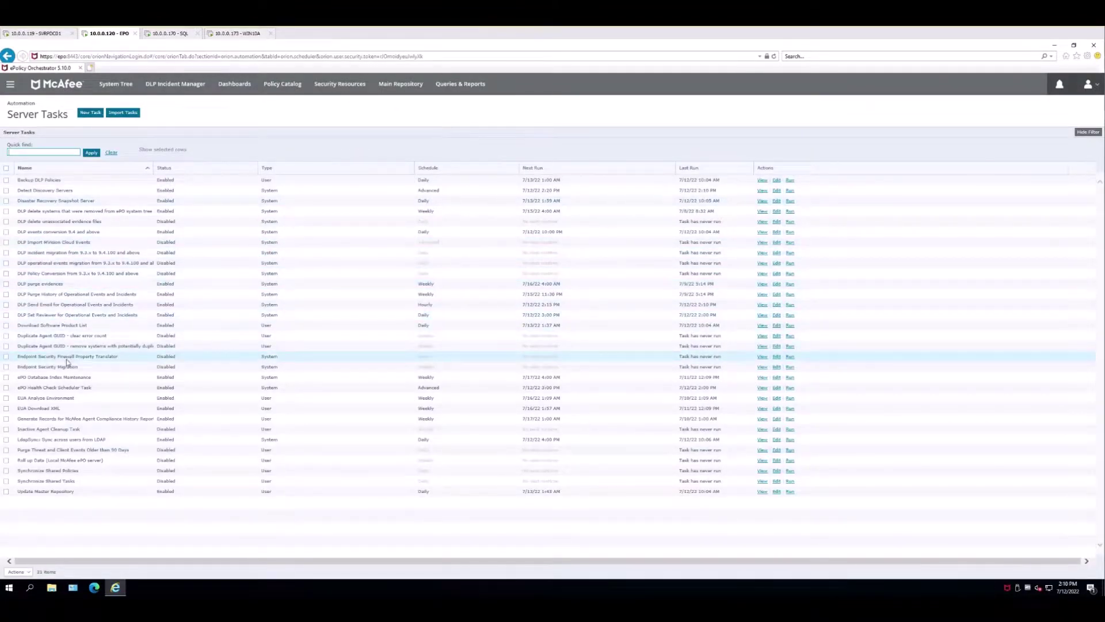
{"action": "left_click", "coordinate": [791, 306]}
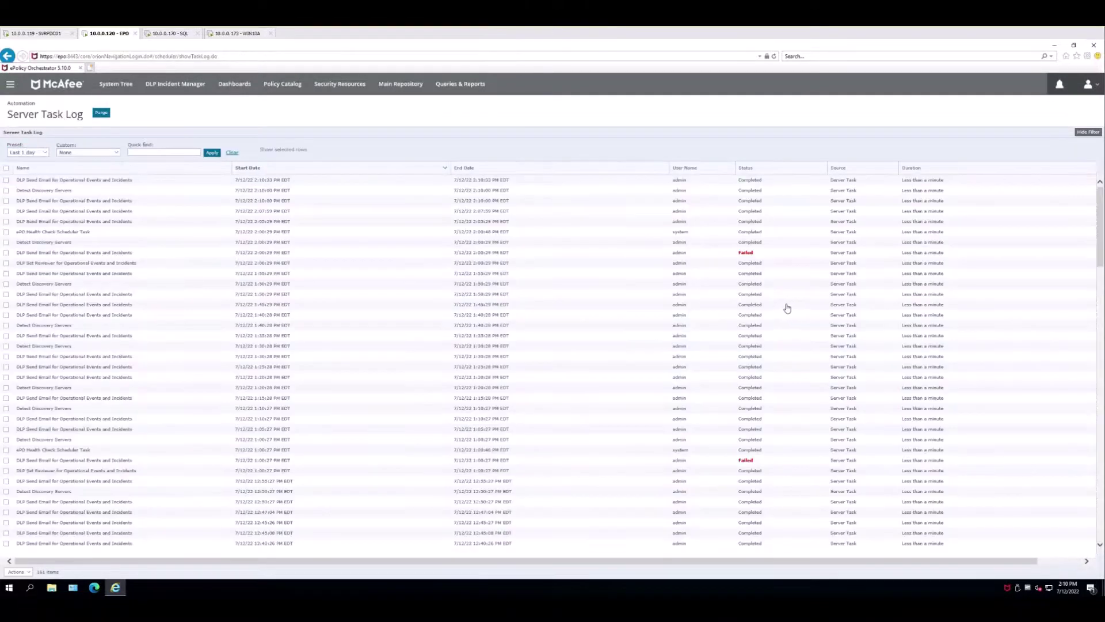
- Open the newest 01 DLPOPS Enter Bypass alert in Outlook in its own window
{"action": "mouse_move", "coordinate": [115, 588]}
{"action": "left_click", "coordinate": [115, 567]}
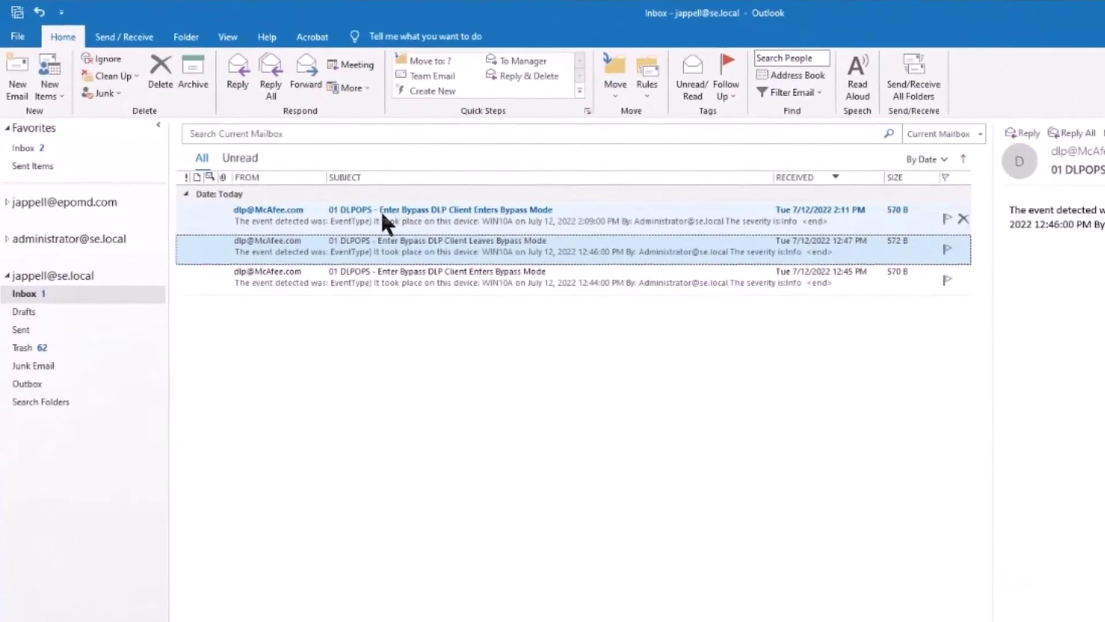
{"action": "left_click", "coordinate": [475, 212]}
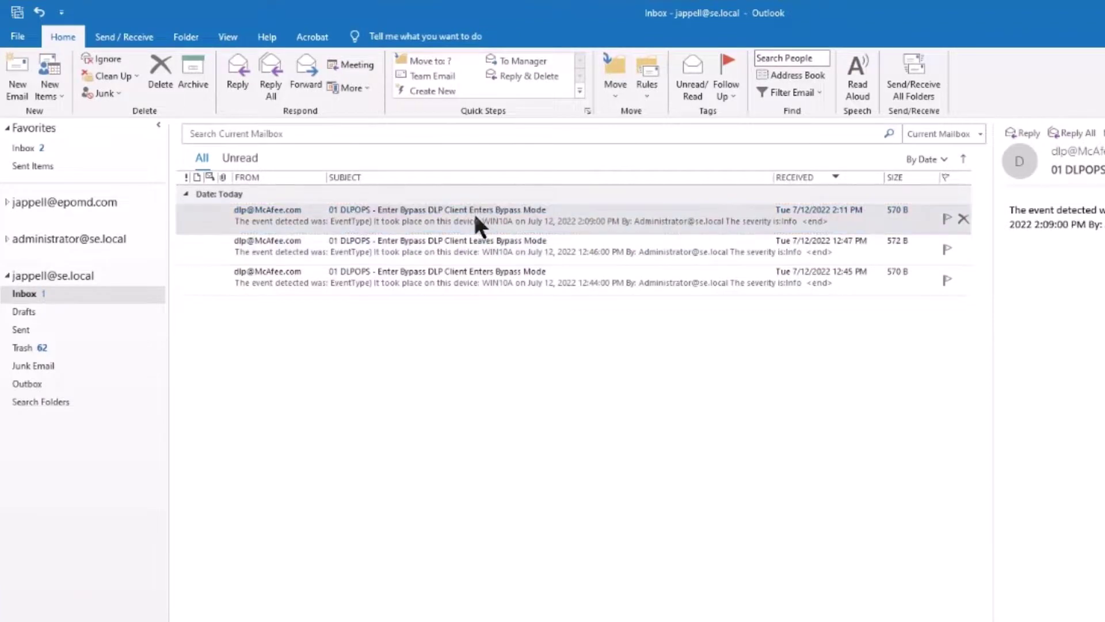
{"action": "double_click", "coordinate": [475, 211]}
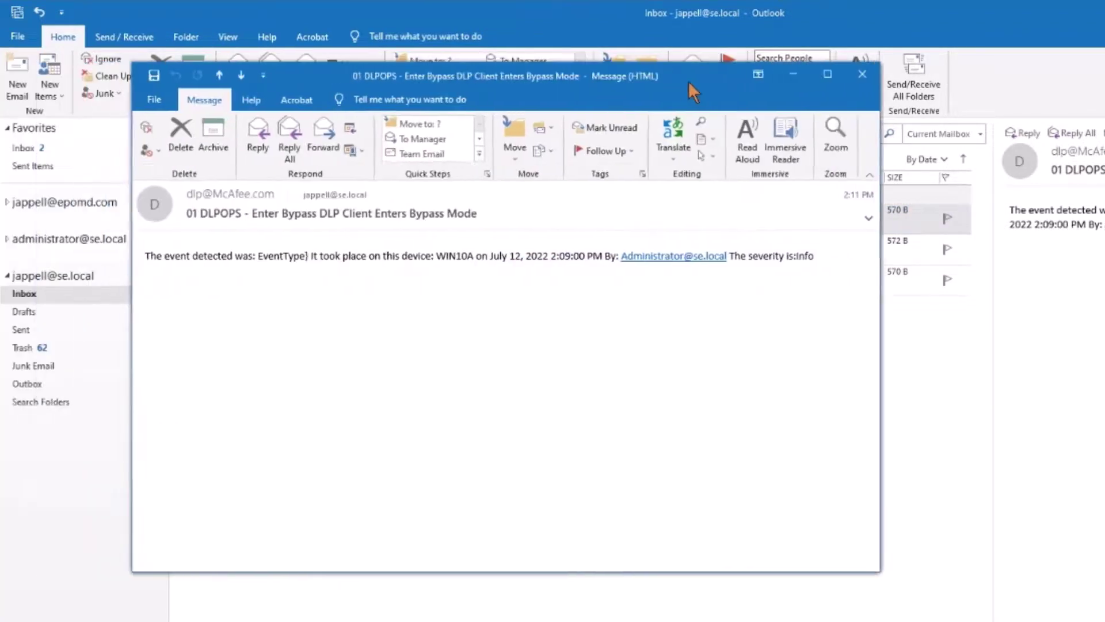
{"action": "left_click_drag", "start_coordinate": [693, 83], "coordinate": [723, 95]}
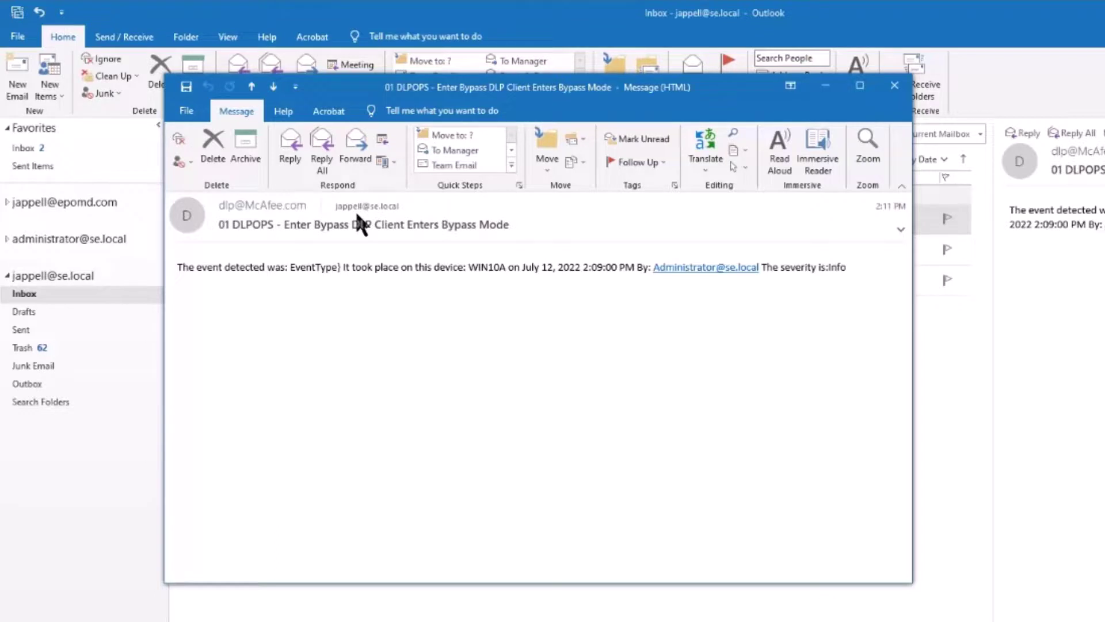
- Inspect the subject and the unresolved 'EventType)' text in the body, then close the message
{"action": "left_click_drag", "start_coordinate": [289, 224], "coordinate": [502, 226]}
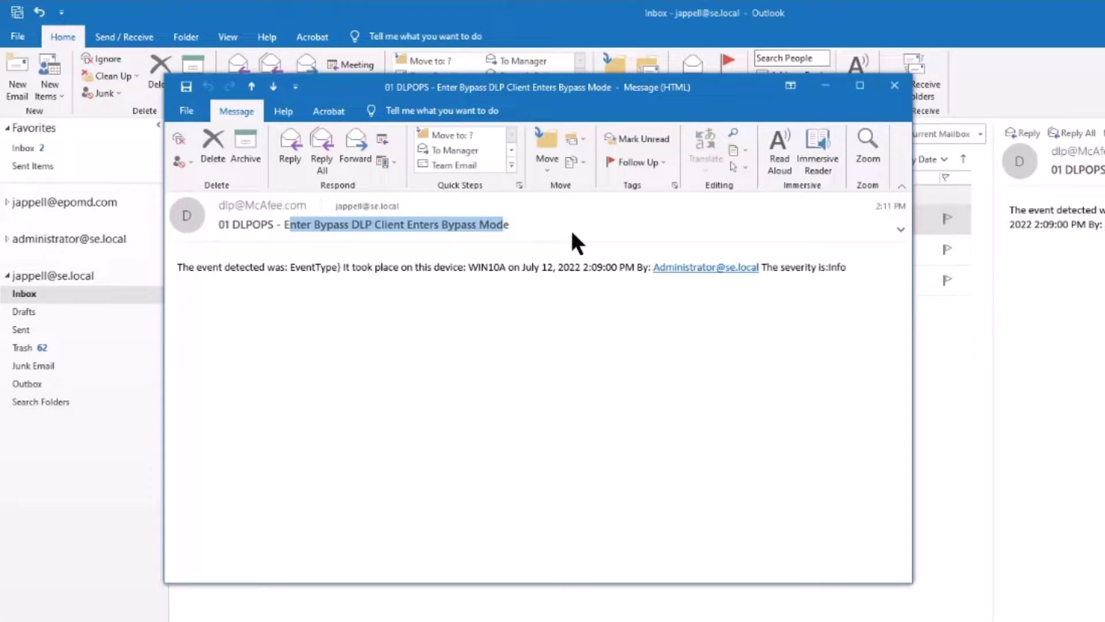
{"action": "left_click", "coordinate": [312, 225]}
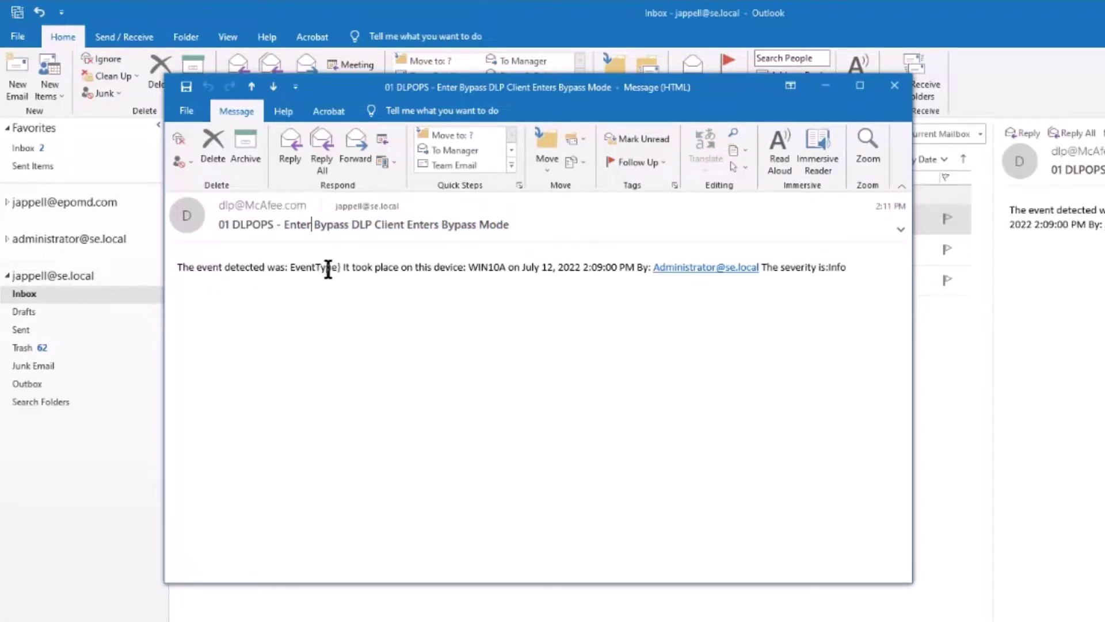
{"action": "left_click_drag", "start_coordinate": [289, 267], "coordinate": [340, 266]}
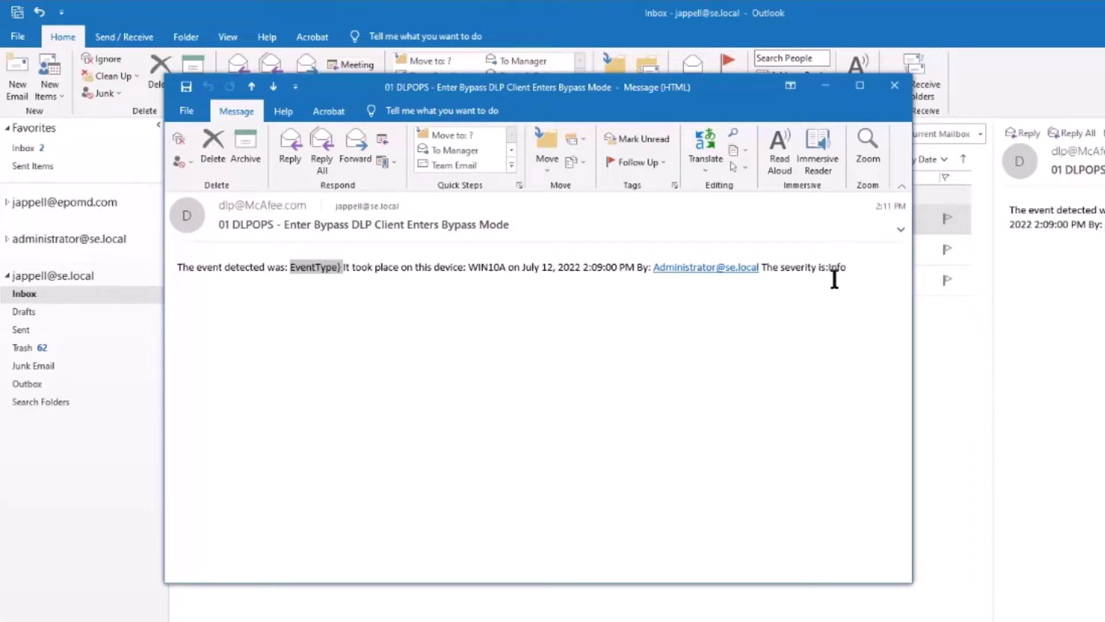
{"action": "left_click", "coordinate": [894, 86]}
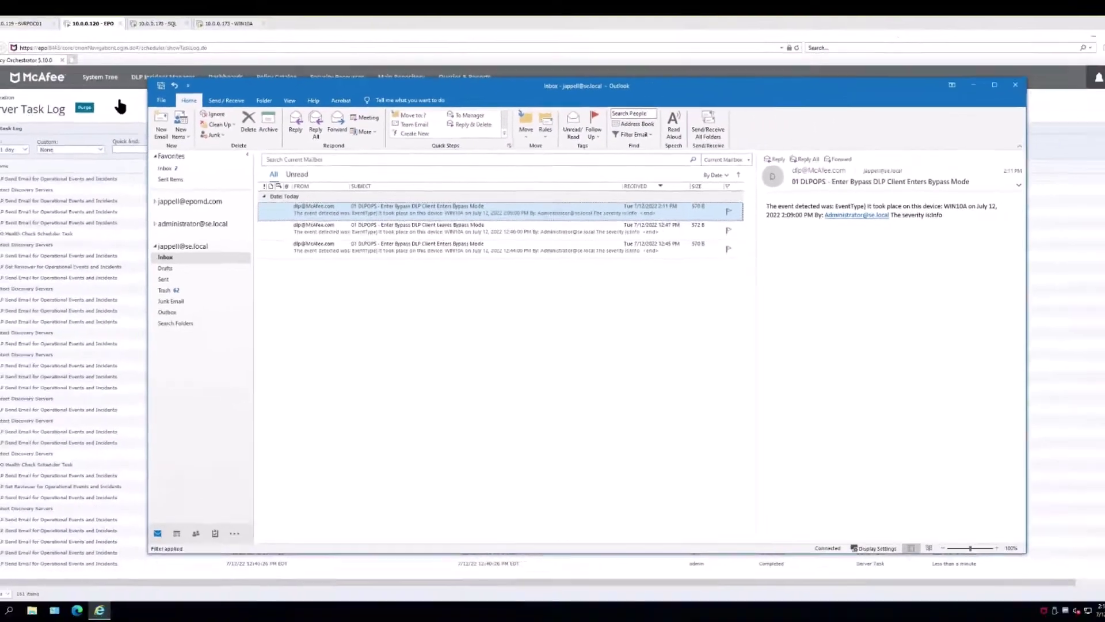
- Edit the Track Bypass Activity rule under DLP Operations so the body reads {EventType}
{"action": "left_click", "coordinate": [131, 107]}
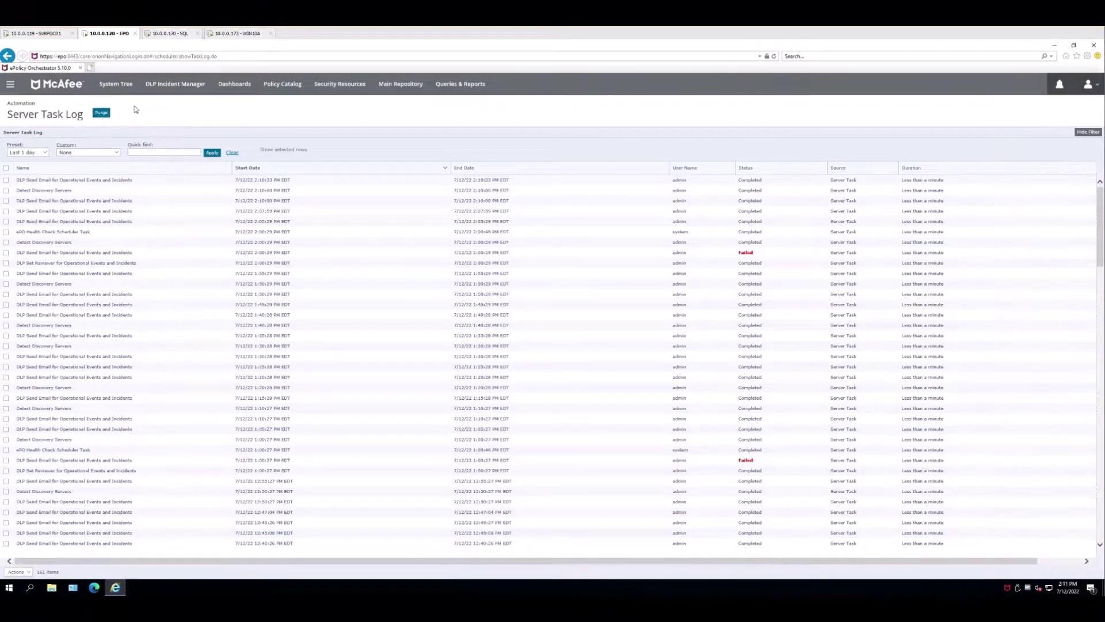
{"action": "left_click", "coordinate": [10, 84]}
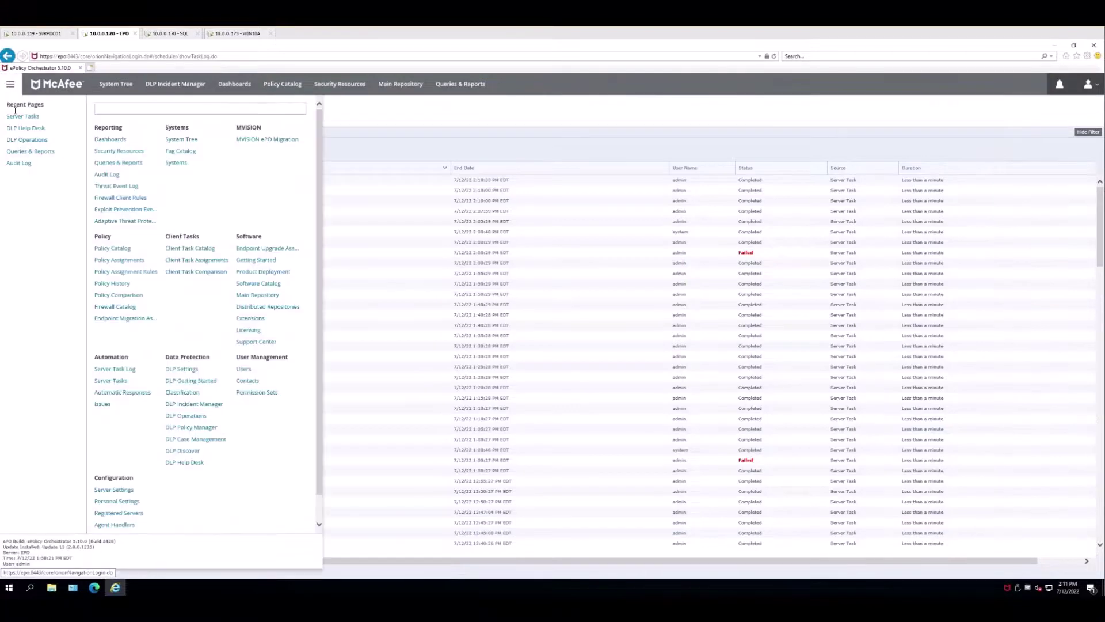
{"action": "left_click", "coordinate": [32, 141]}
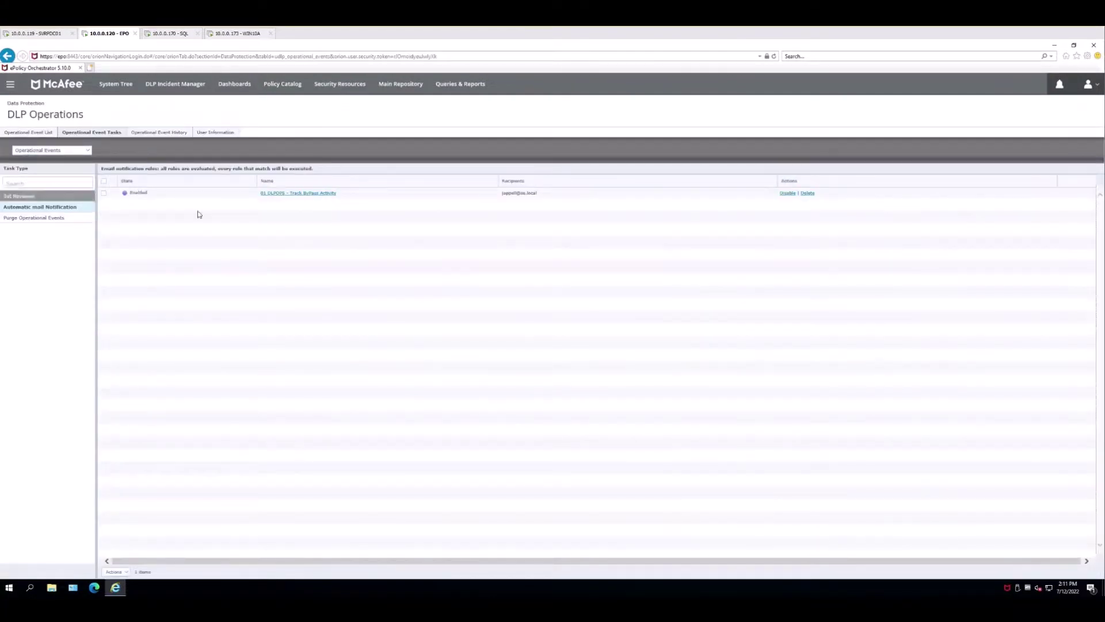
{"action": "left_click", "coordinate": [292, 193]}
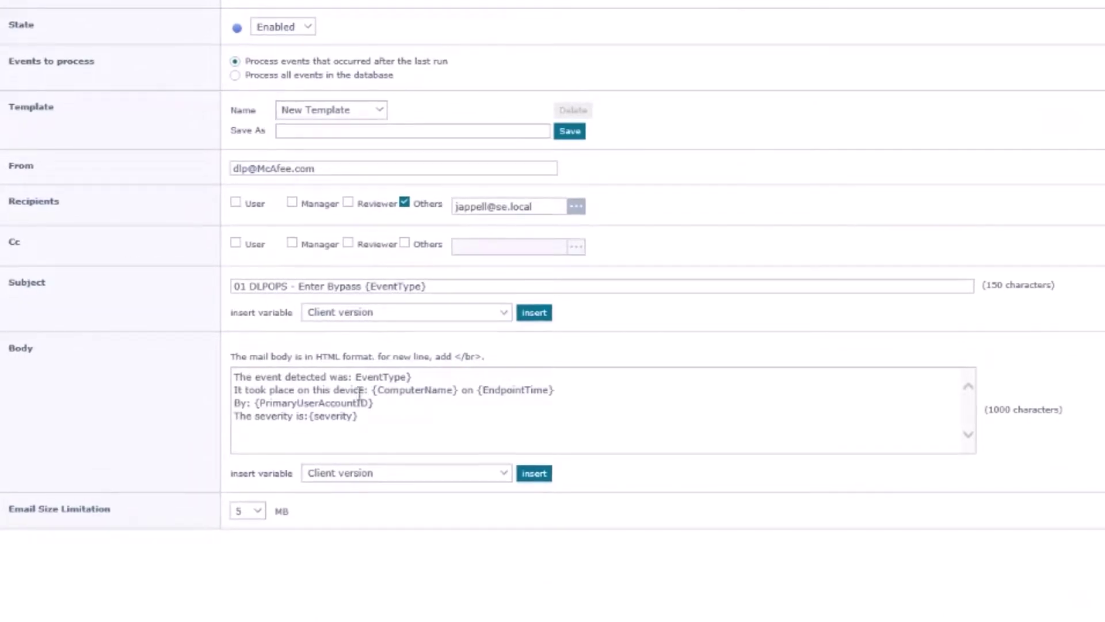
{"action": "left_click", "coordinate": [358, 376]}
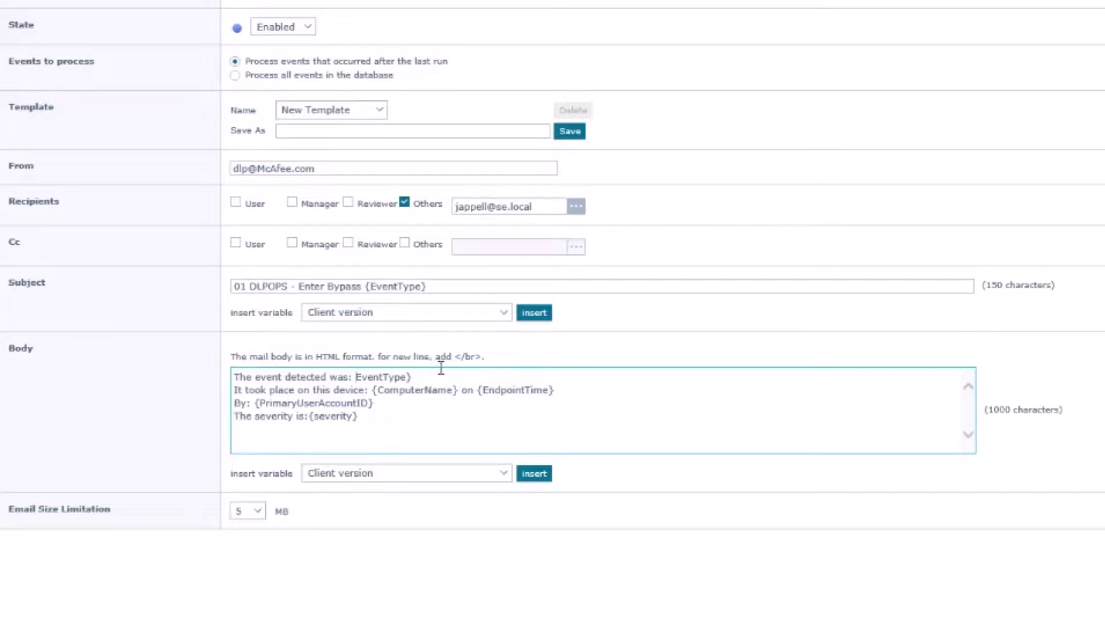
{"action": "type", "text": "{"}
- Replace 'Enter Bypass' in the rule subject with 'The event type was'
{"action": "left_click", "coordinate": [300, 285]}
{"action": "left_click_drag", "start_coordinate": [302, 284], "coordinate": [359, 289]}
{"action": "type", "text": "The event ty"}
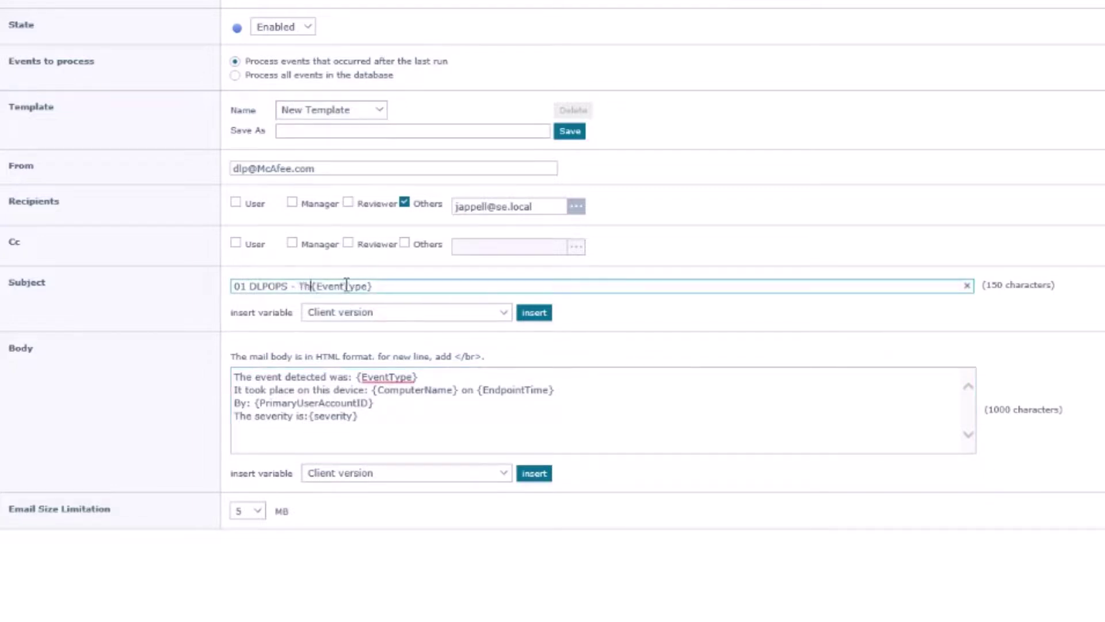
{"action": "type", "text": "pe was"}
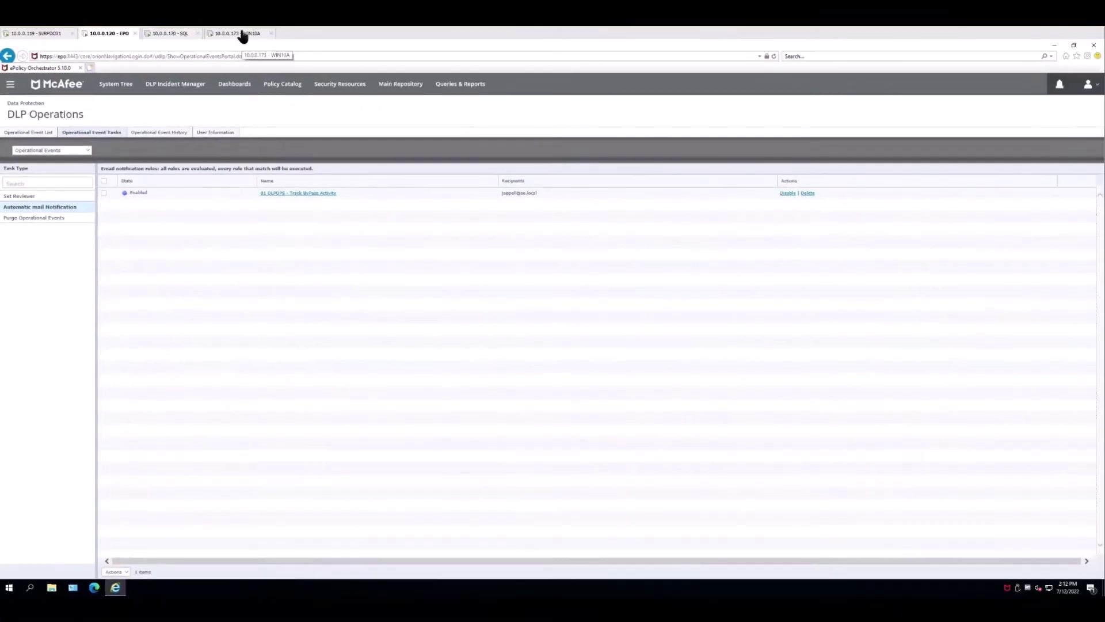
- On WIN10A, end bypass with Generate Code and send events from Agent Monitor to ePO
{"action": "left_click", "coordinate": [243, 33]}
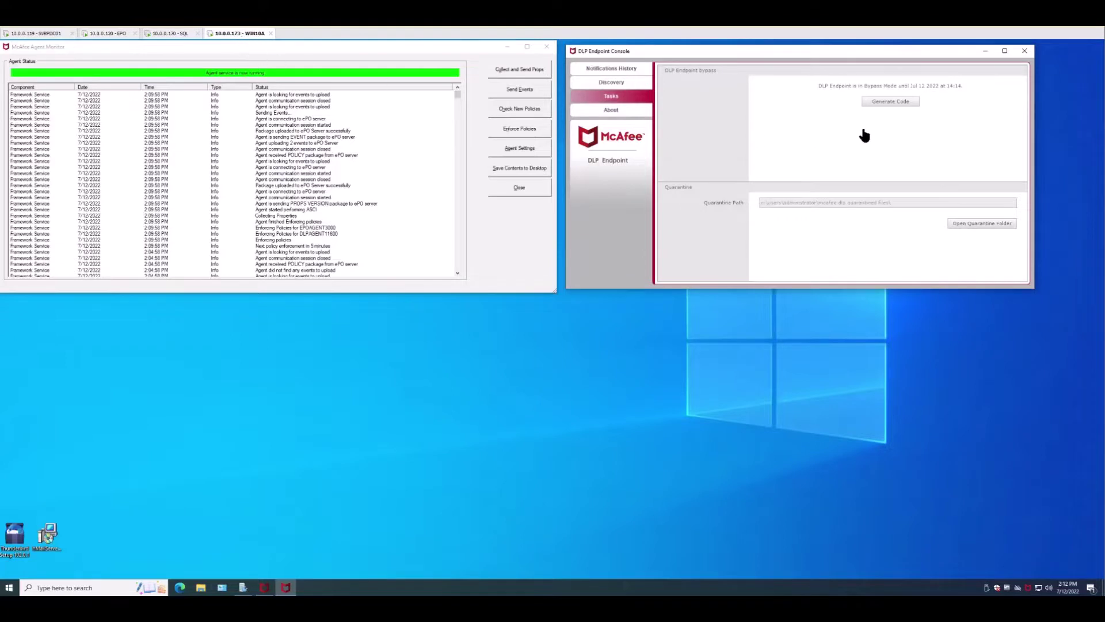
{"action": "left_click", "coordinate": [894, 103]}
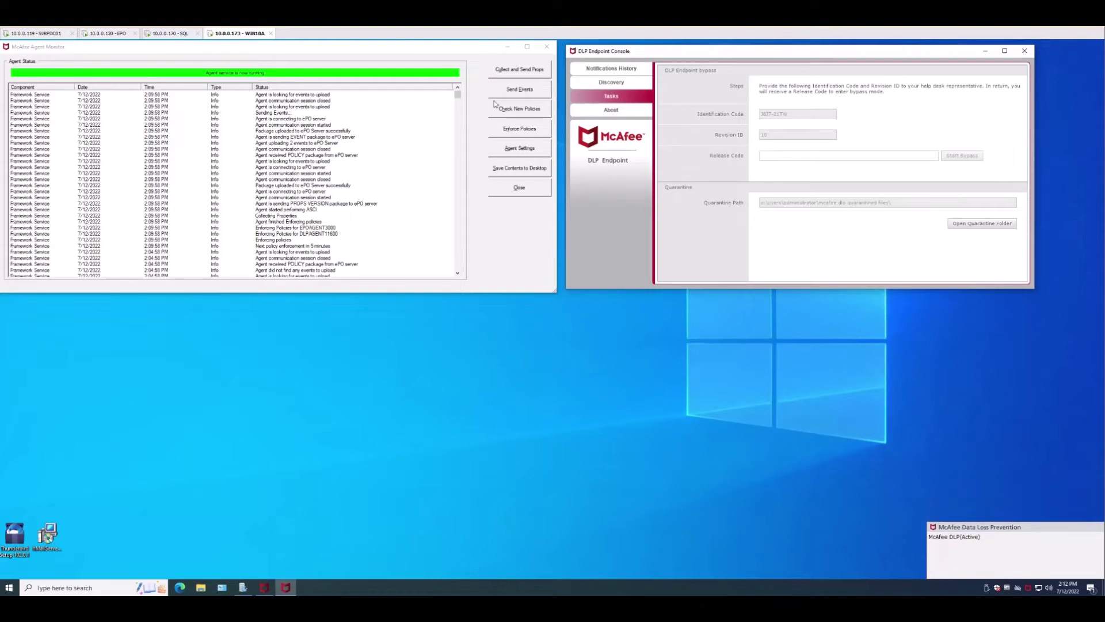
{"action": "left_click", "coordinate": [533, 94]}
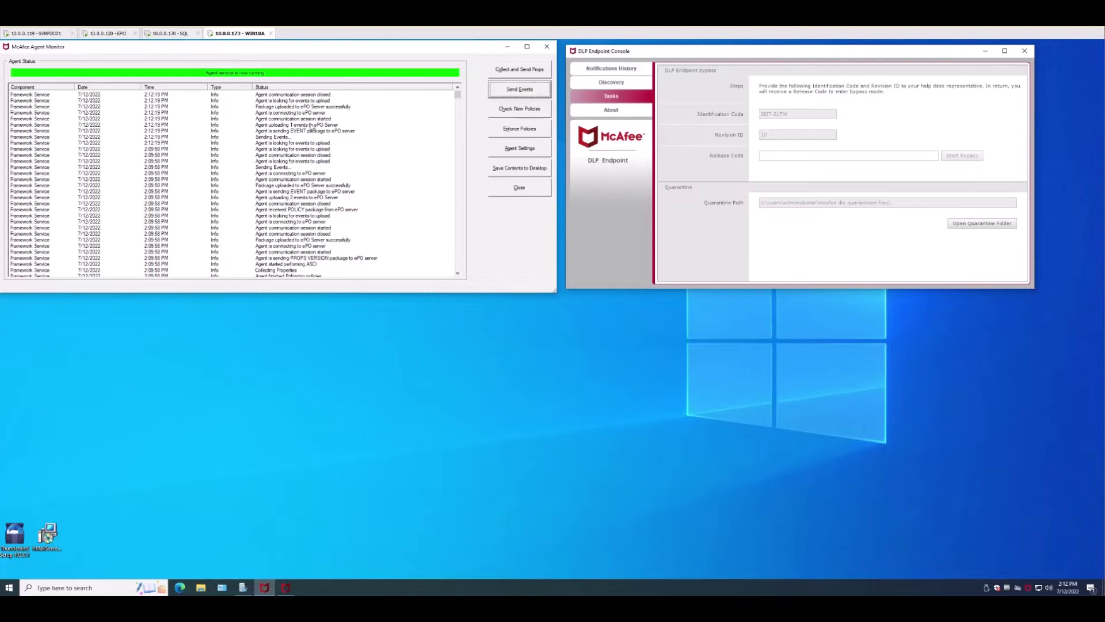
{"action": "left_click", "coordinate": [109, 34]}
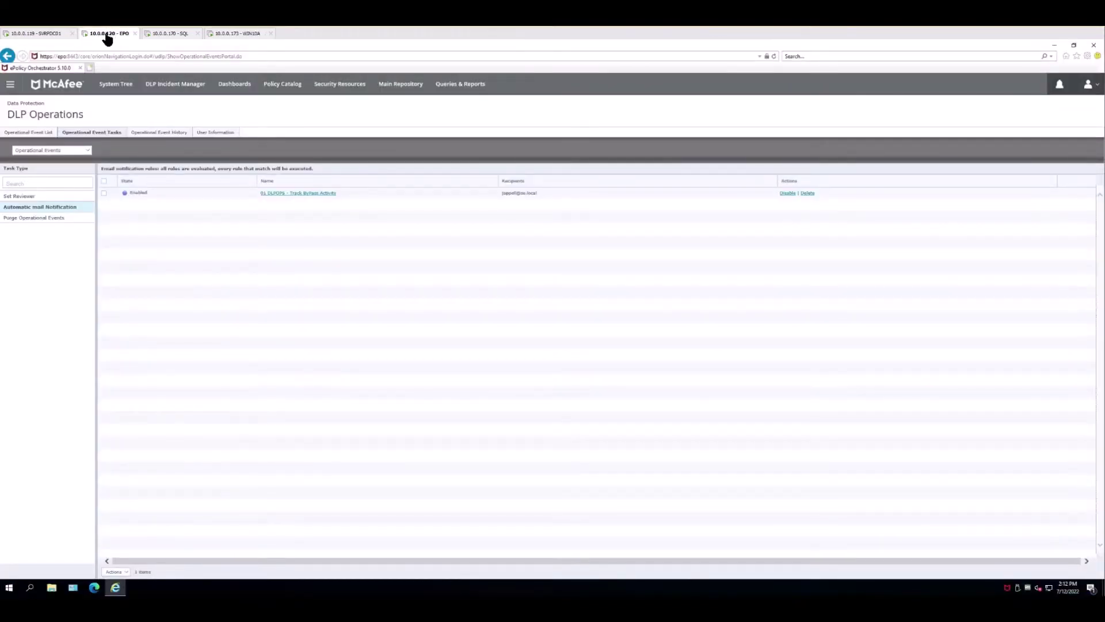
- Rerun the DLP Send Email for Operational Events and Incidents server task and check Outlook
{"action": "left_click", "coordinate": [9, 85]}
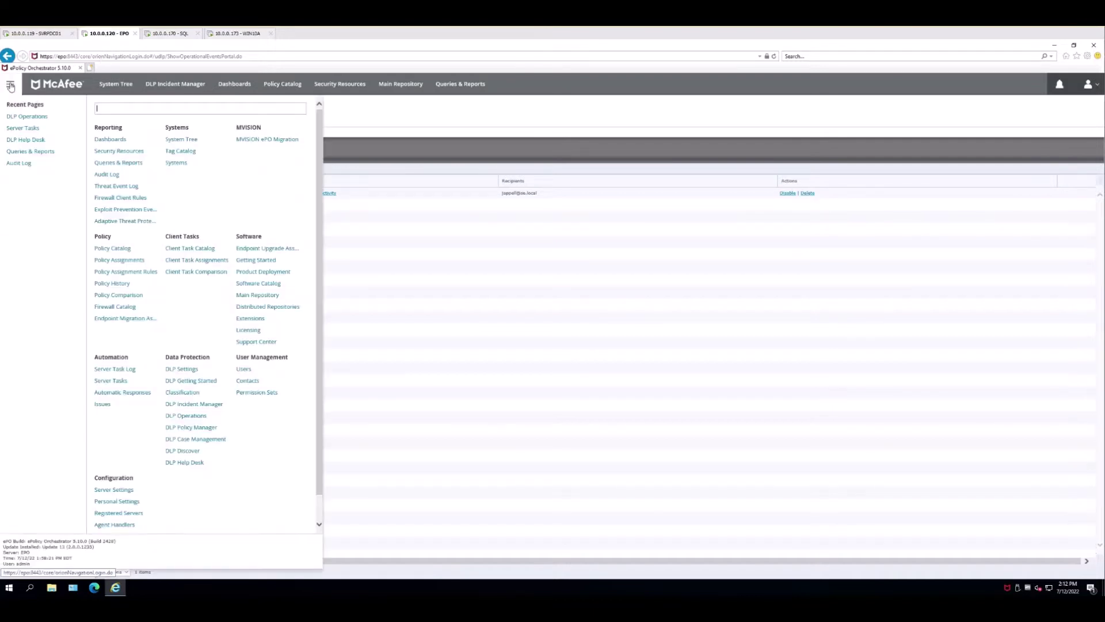
{"action": "left_click", "coordinate": [27, 130]}
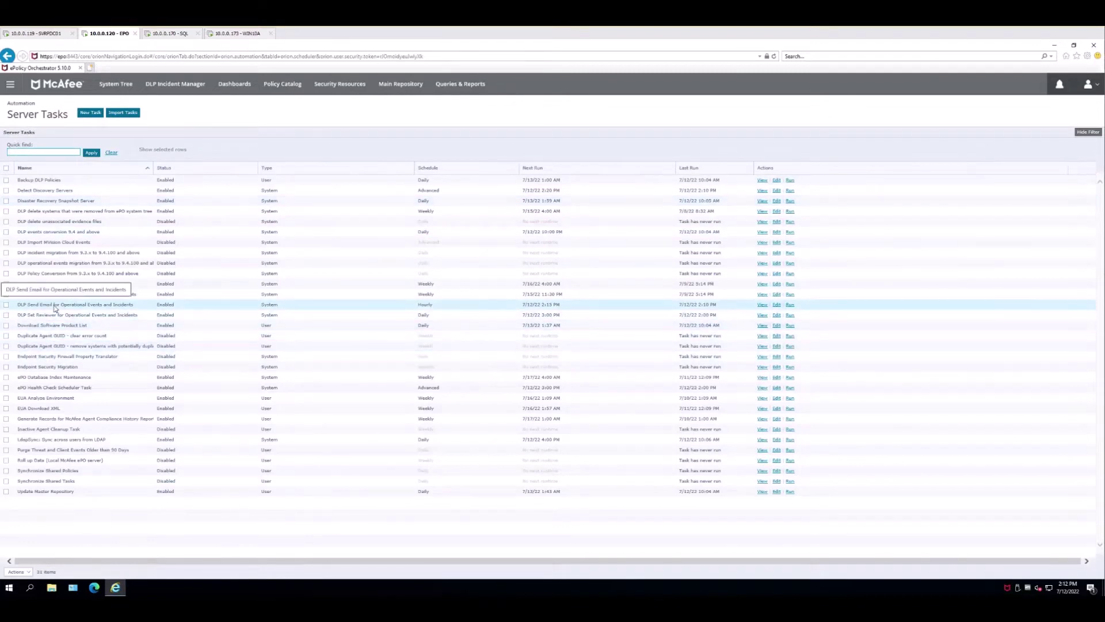
{"action": "left_click", "coordinate": [791, 305]}
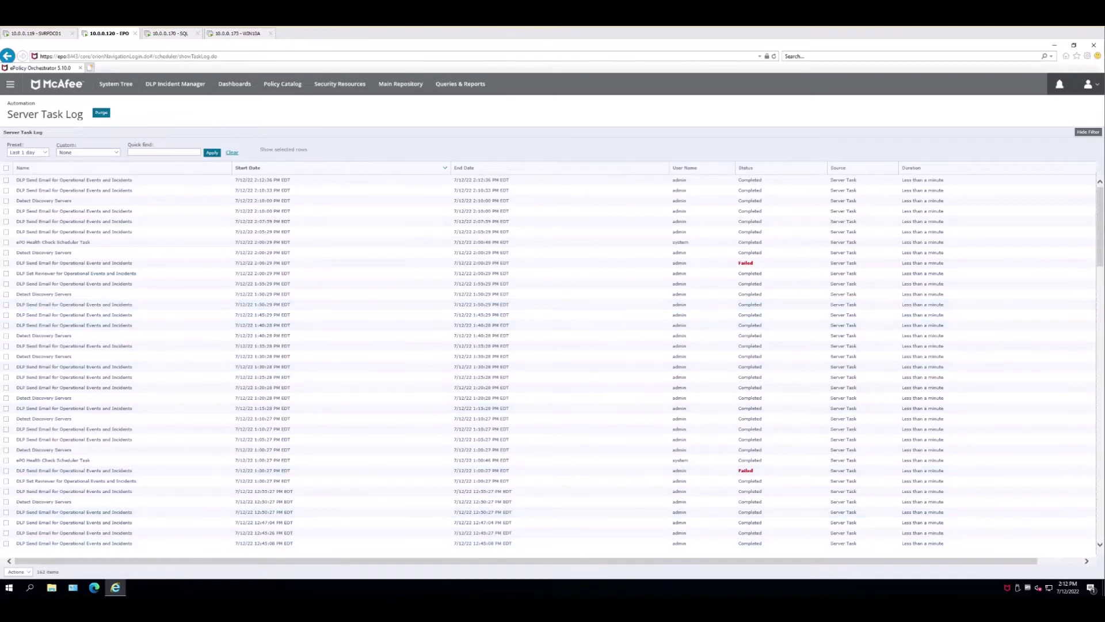
{"action": "mouse_move", "coordinate": [73, 587]}
{"action": "left_click", "coordinate": [115, 567]}
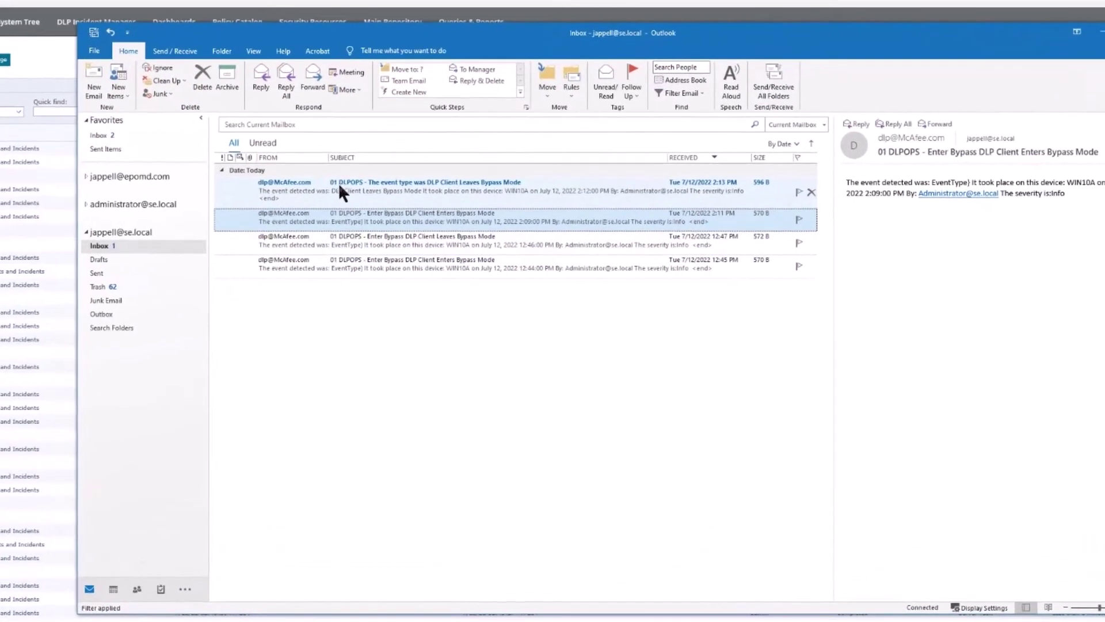
- Review the 2:13 PM alert 'The event type was DLP Client Leaves Bypass Mode', then close Outlook
{"action": "double_click", "coordinate": [347, 182]}
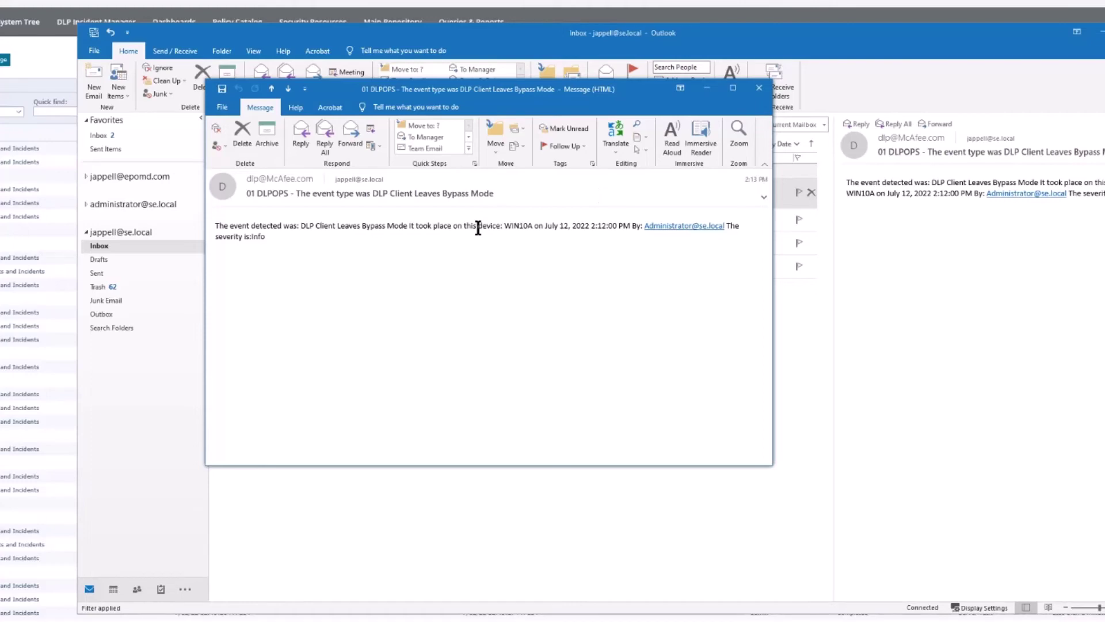
{"action": "left_click", "coordinate": [759, 88]}
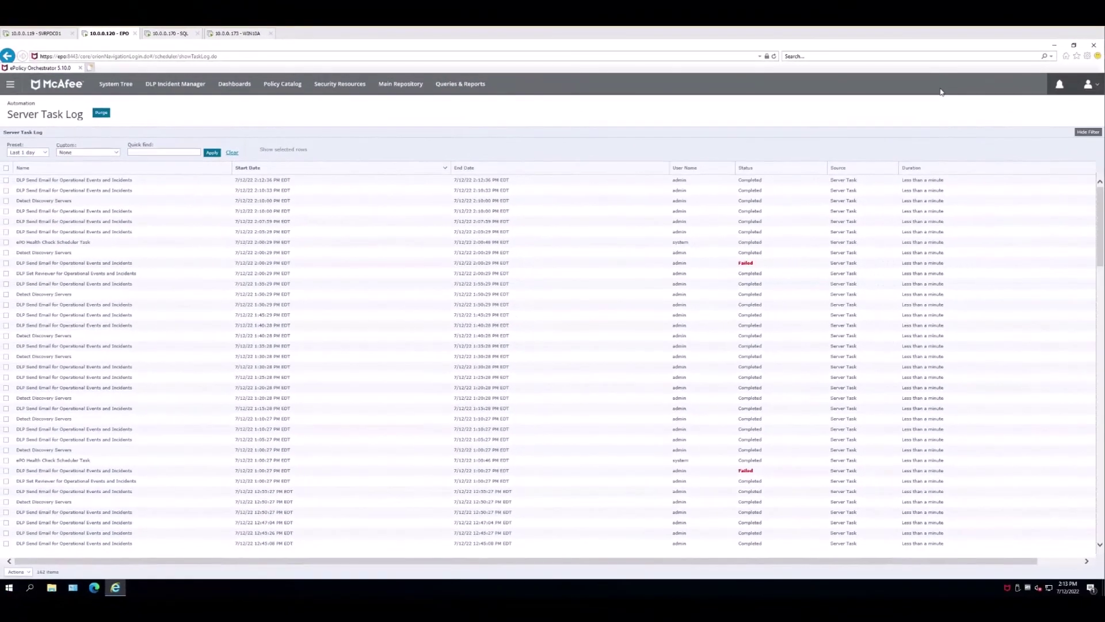